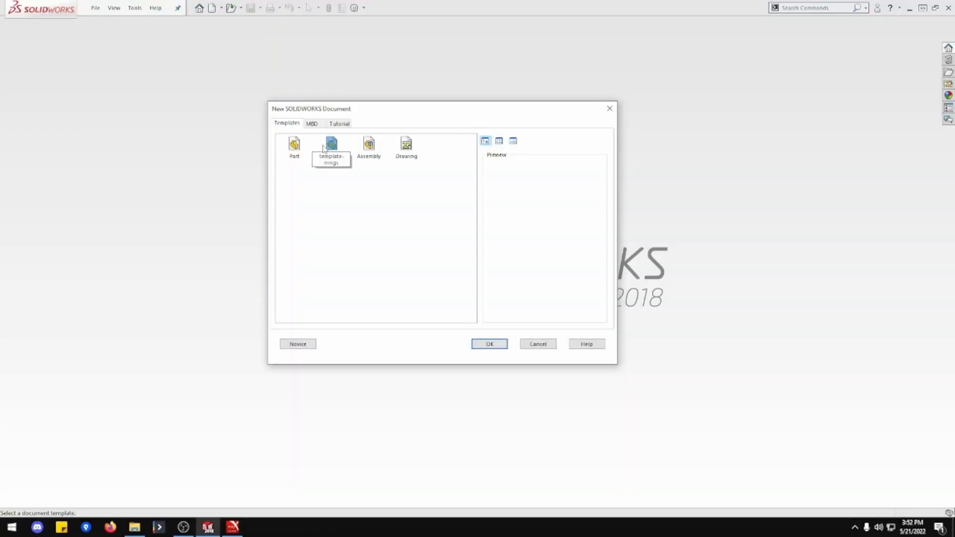
- Create a part from the template-mmgs template and start a sketch on the Right Plane
click(324, 148)
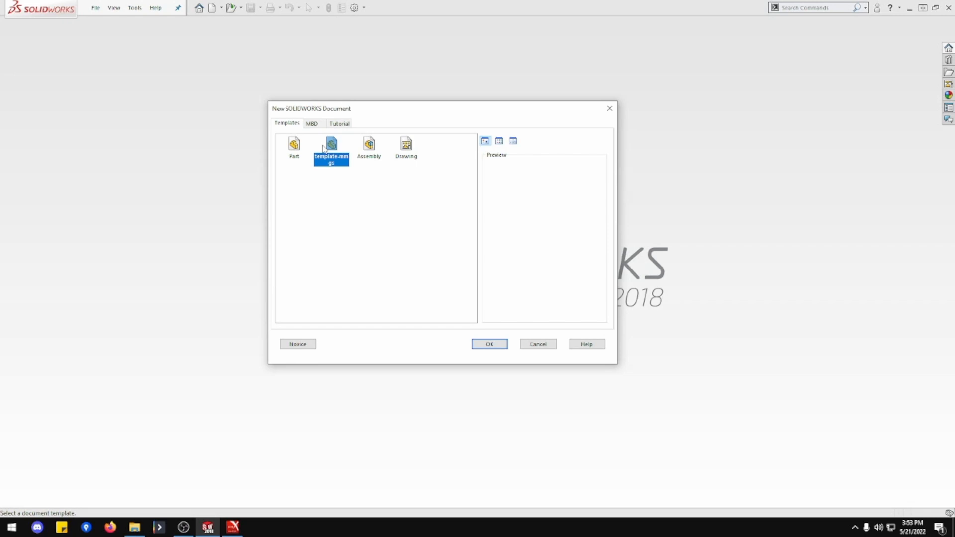
click(492, 346)
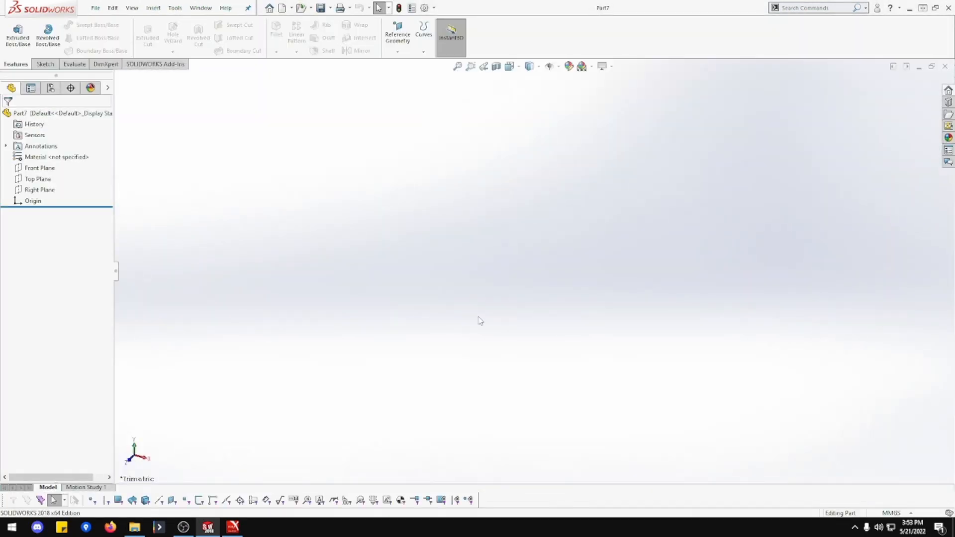
click(54, 190)
click(57, 174)
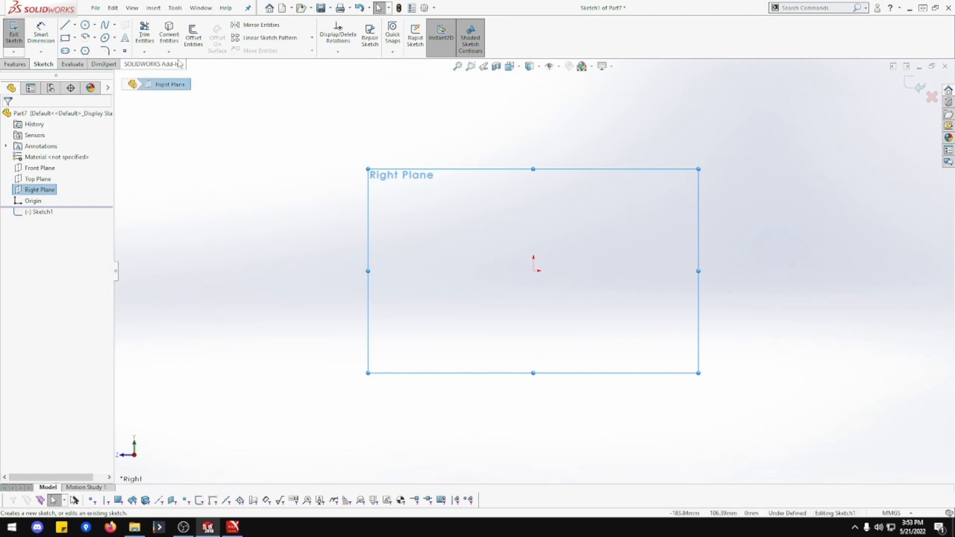
click(65, 25)
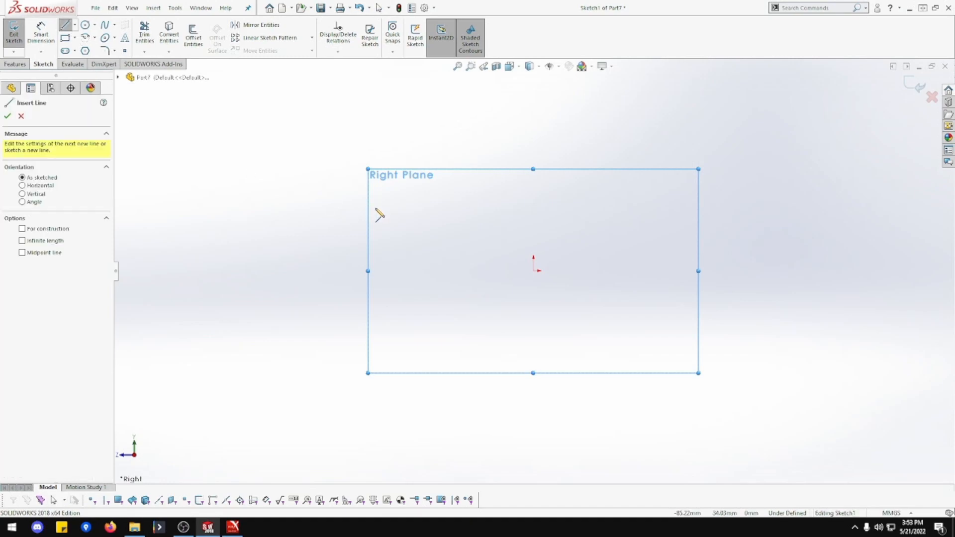
click(618, 199)
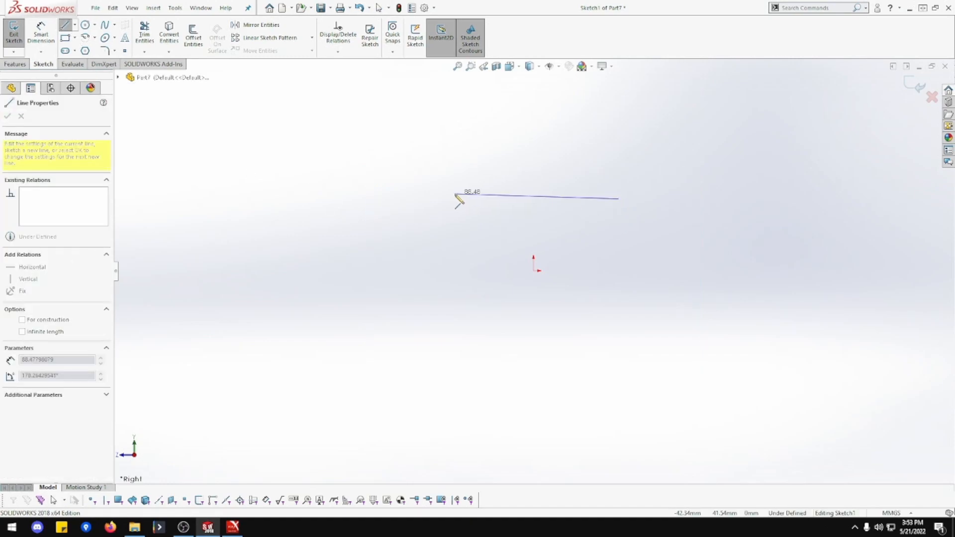
key(Escape)
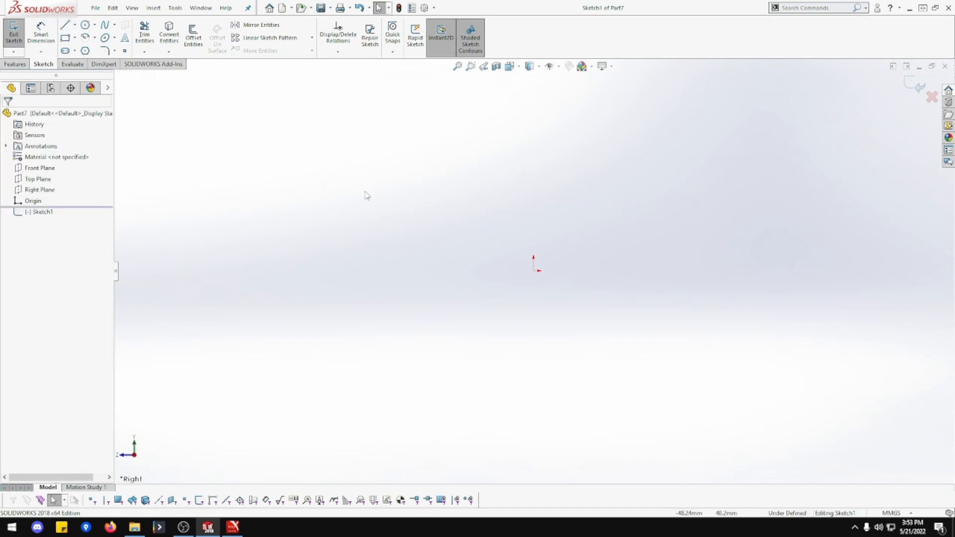
- Sketch a corner rectangle enclosing the origin, with most of its width to the left of the origin
click(66, 38)
click(347, 180)
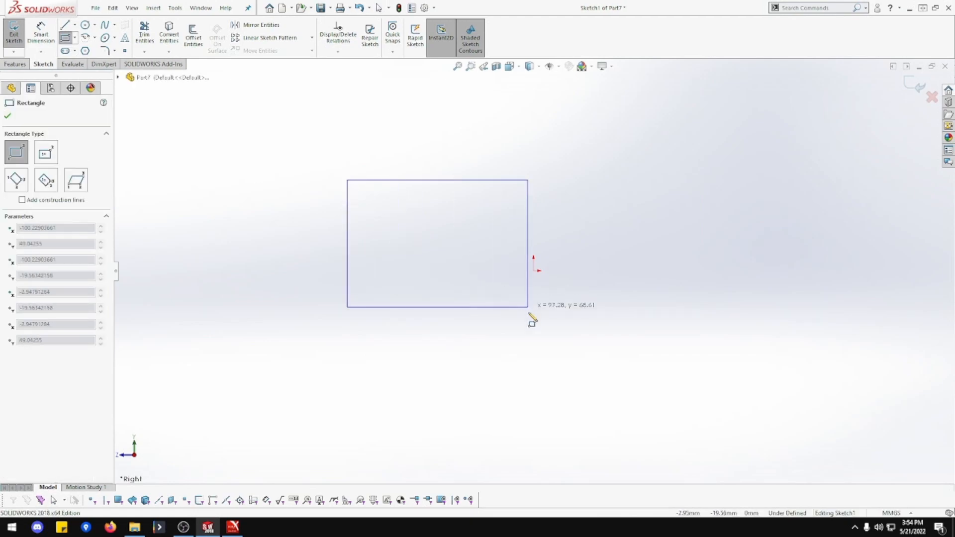
click(596, 365)
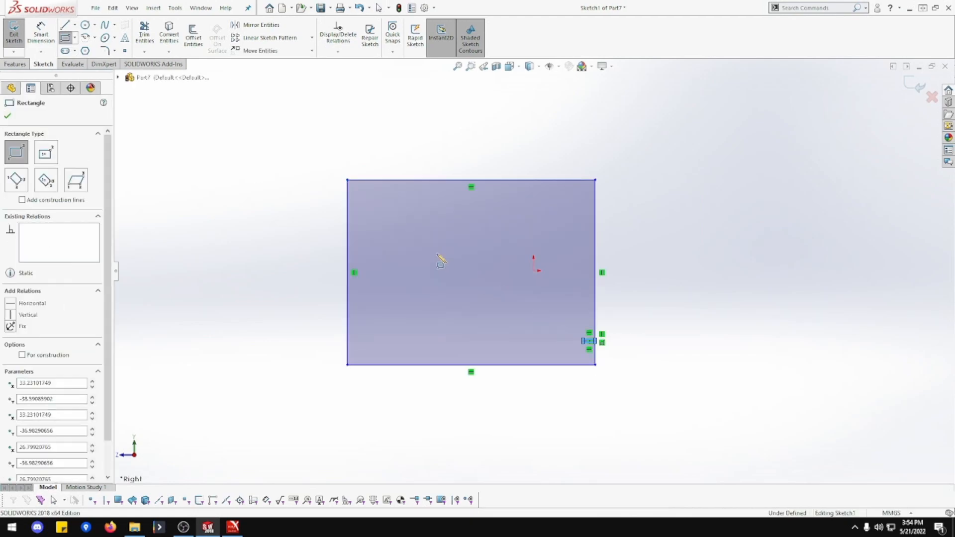
key(Escape)
double_click(595, 348)
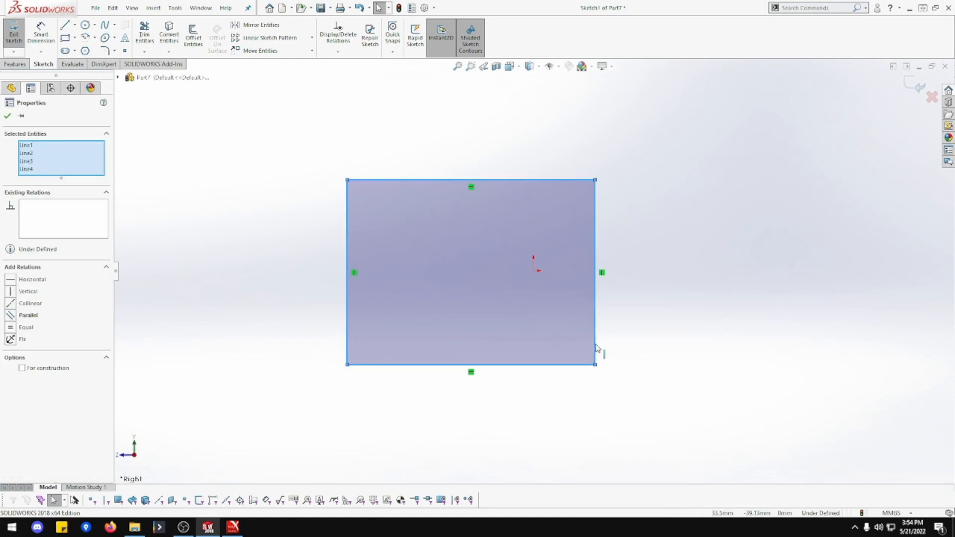
- Sketch a second rectangle inside the first, starting on its right edge and slightly inset from the other three edges
click(65, 39)
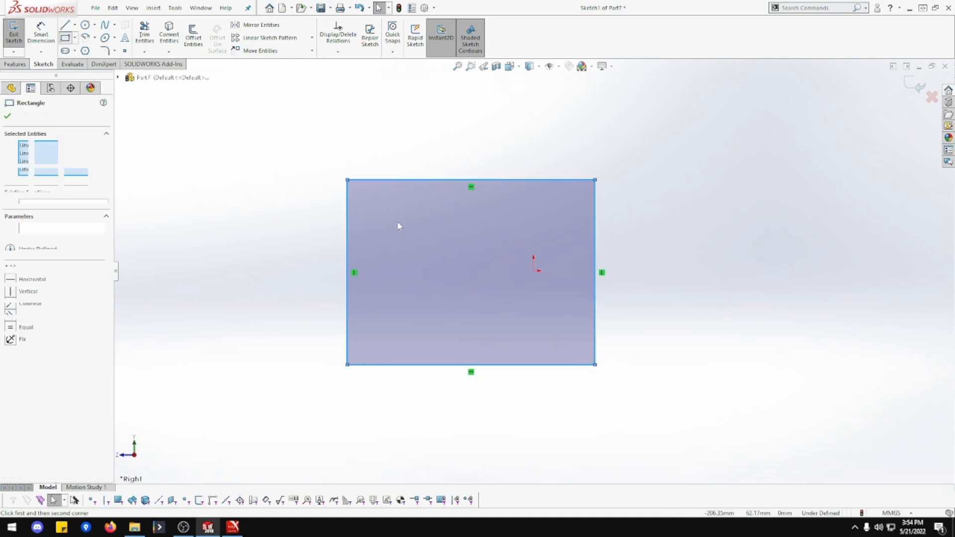
click(595, 346)
click(365, 200)
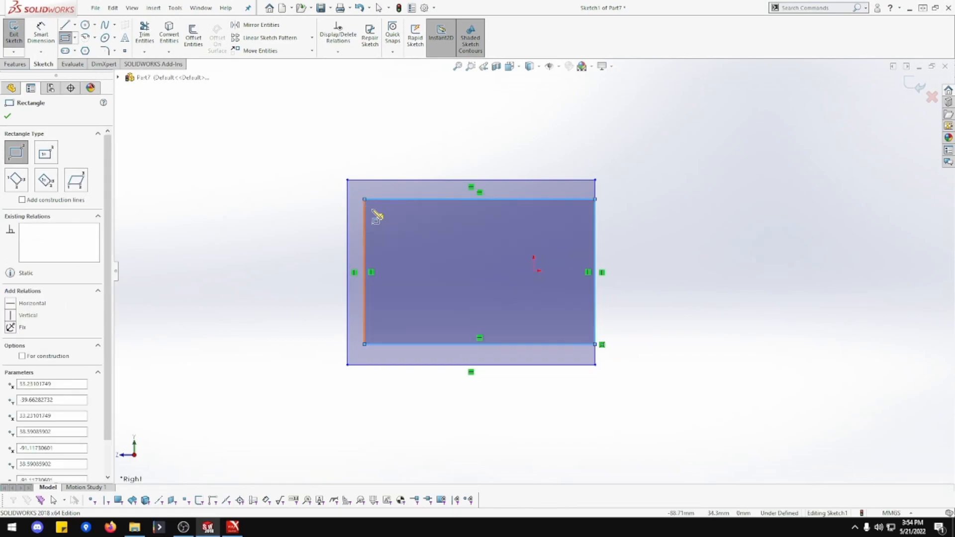
click(632, 236)
click(571, 245)
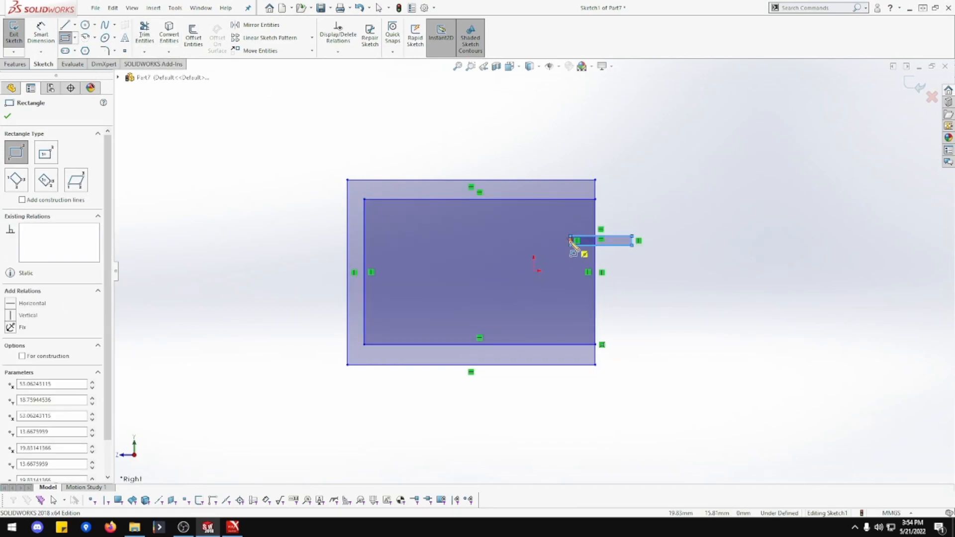
- Trim the shared right edge between the two flanges and all stray small-rectangle lines, leaving an open C-shaped profile
click(144, 34)
mouse_move(678, 217)
mouse_down()
mouse_move(616, 256)
mouse_move(582, 241)
mouse_up()
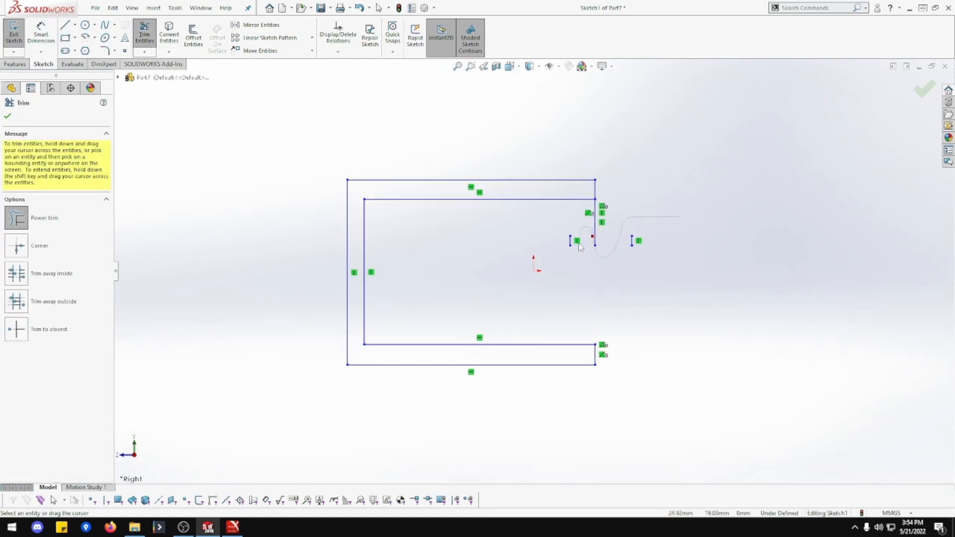
mouse_move(657, 242)
mouse_down()
mouse_move(566, 239)
mouse_move(573, 280)
mouse_up()
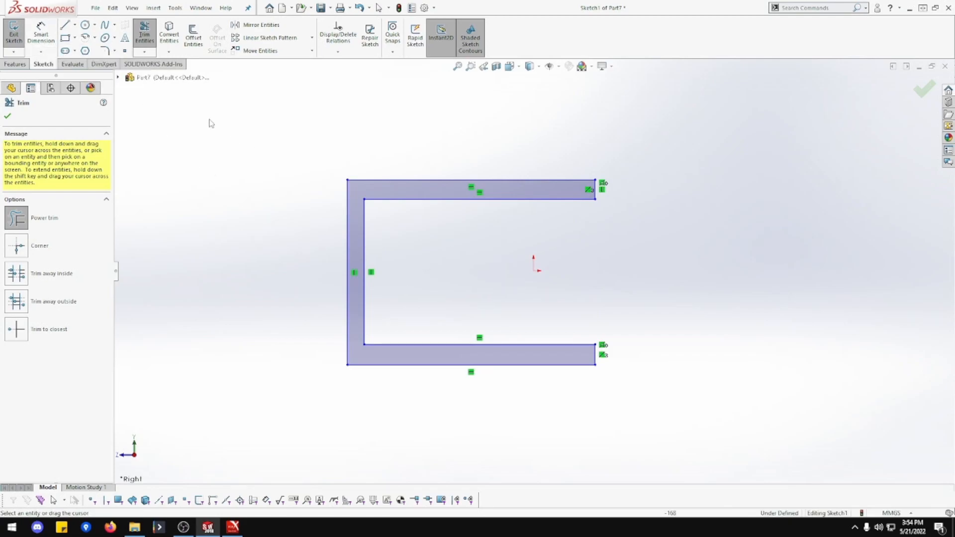
- Dimension the end edges of the upper and lower flanges at 3 mm each
click(35, 34)
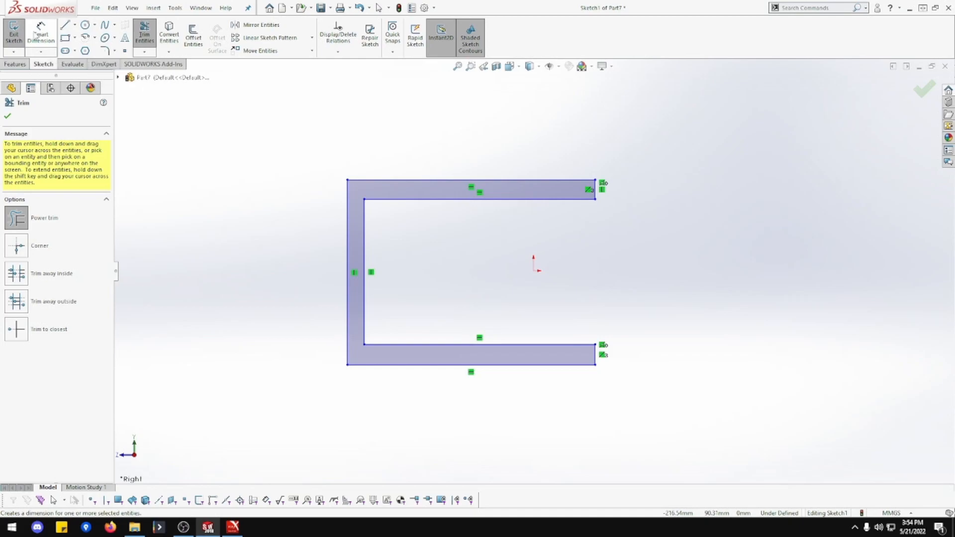
click(595, 192)
click(640, 194)
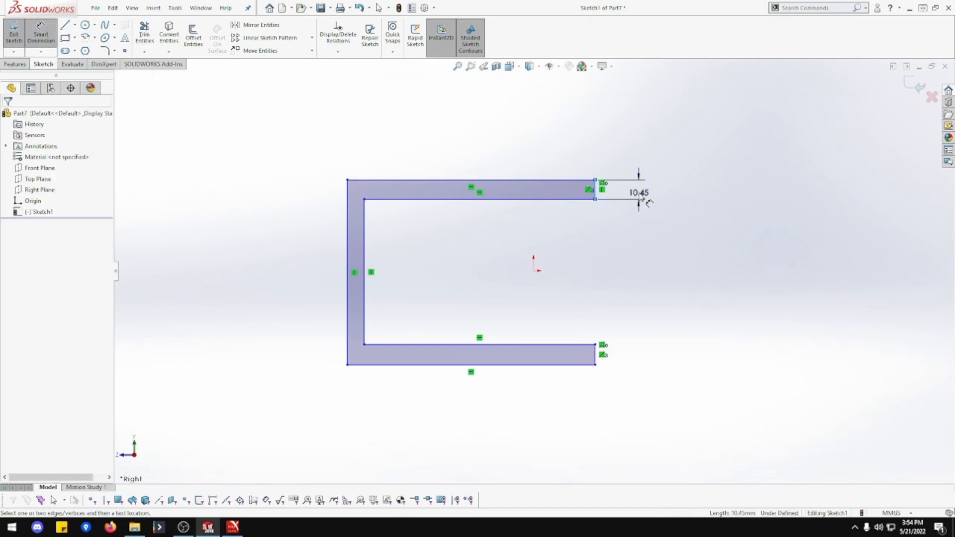
text(3)
key(Return)
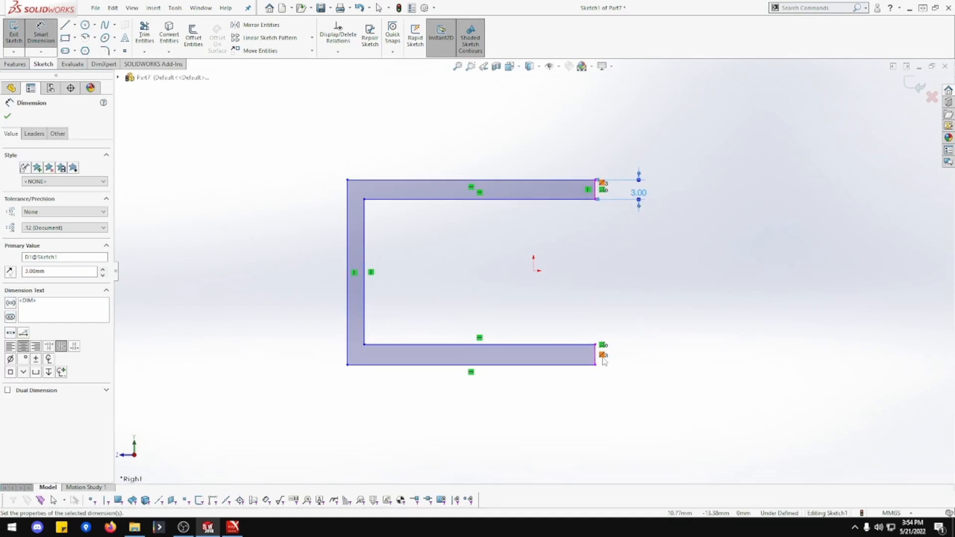
click(597, 358)
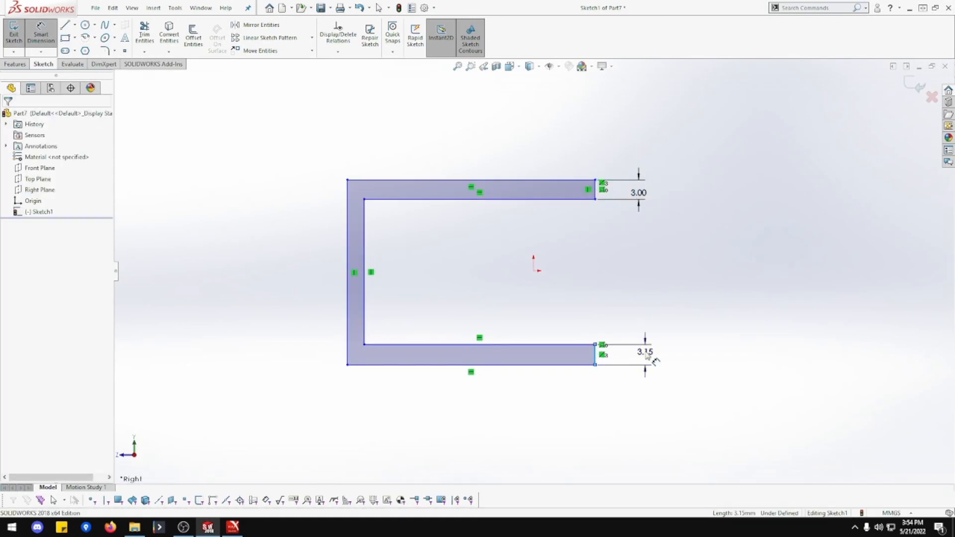
click(647, 355)
text(3)
key(Return)
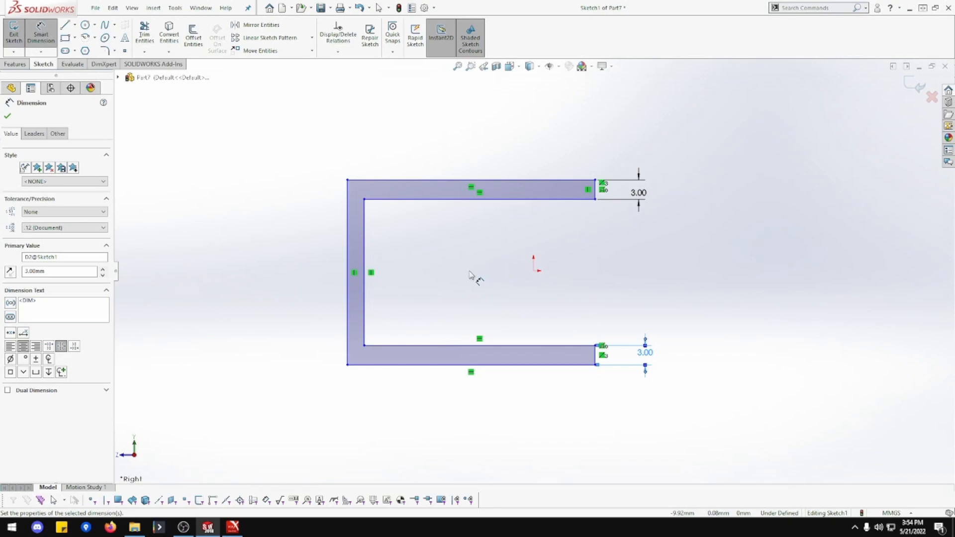
- Dimension the web thickness between the two vertical lines of the C profile at 3 mm
click(366, 252)
click(348, 247)
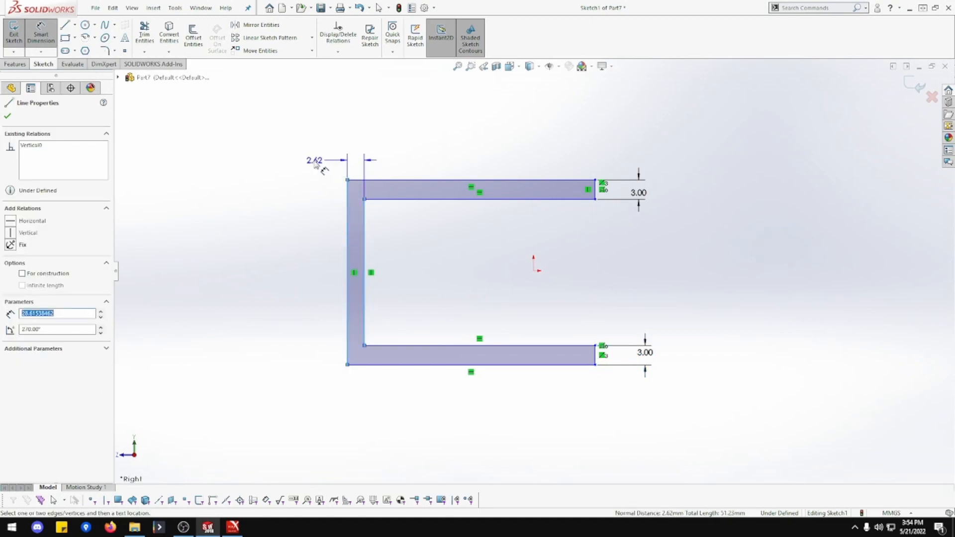
click(315, 166)
text(3)
key(Return)
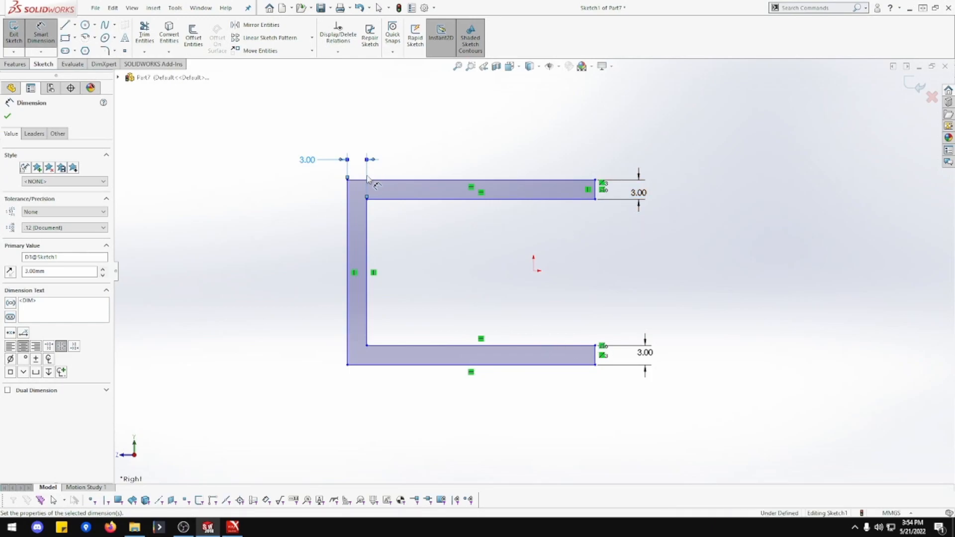
- Dimension the upper flange's outer length at 25.5 mm and the profile's overall height at 51 mm
click(507, 181)
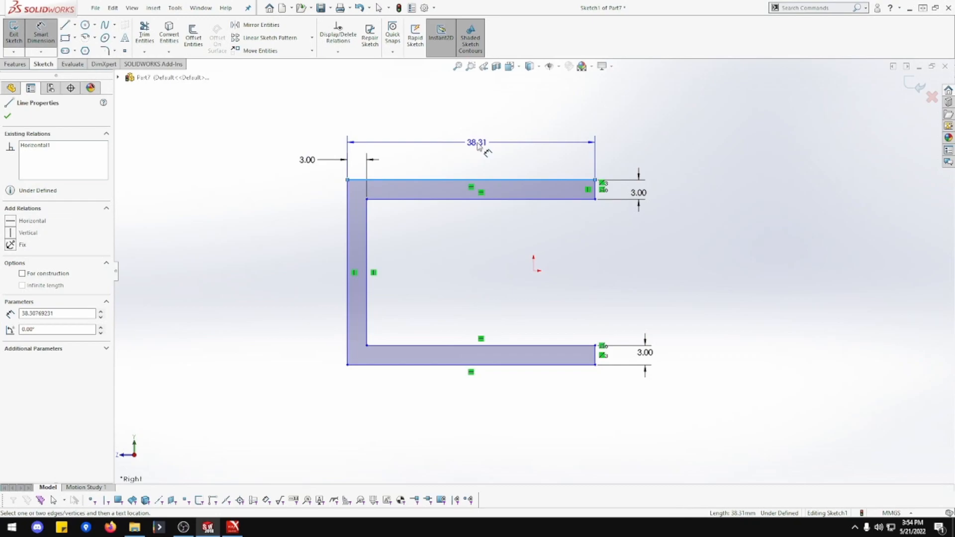
click(477, 145)
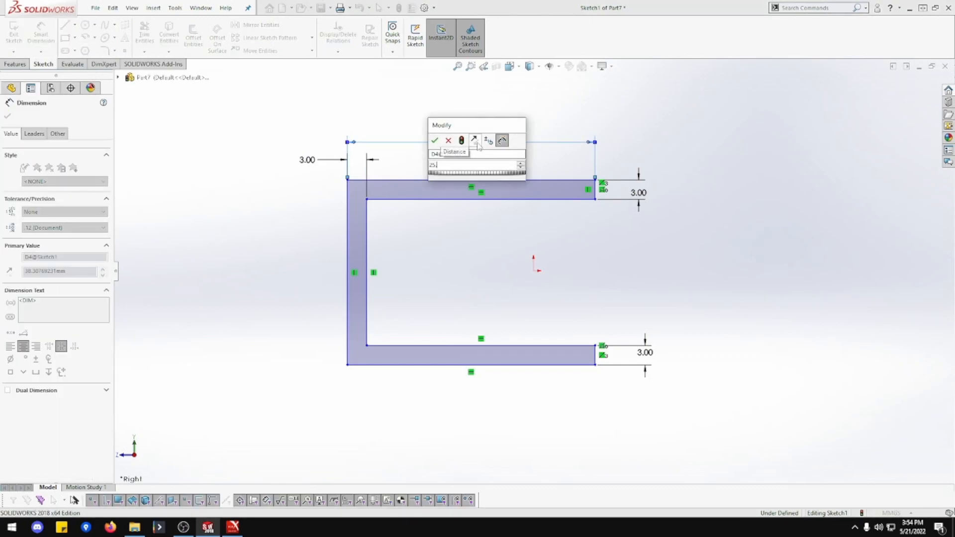
key(Return)
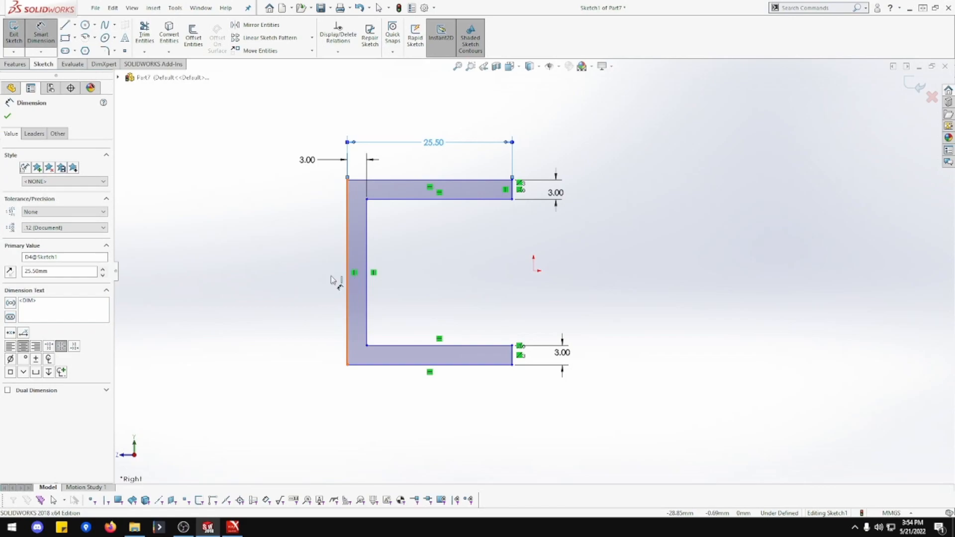
click(348, 274)
click(308, 278)
text(51)
key(Return)
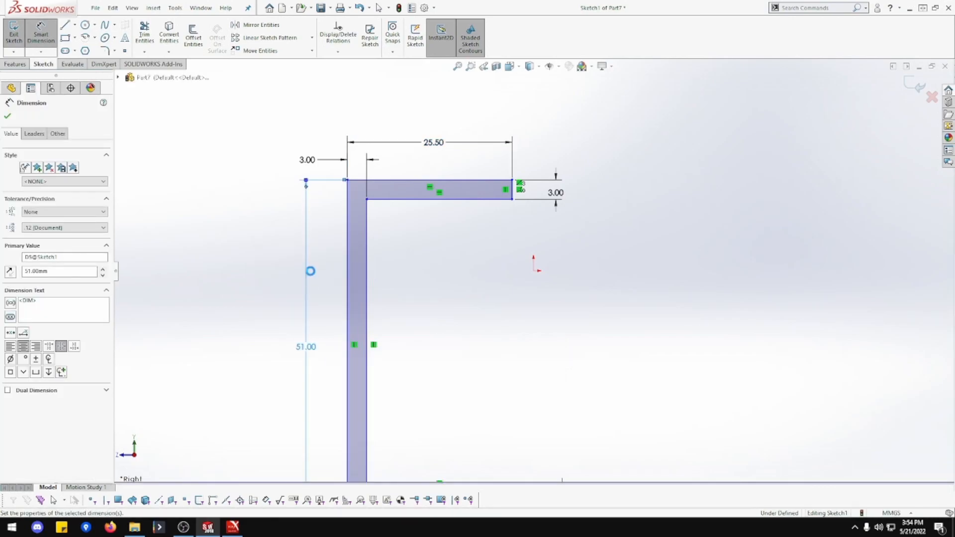
- Extrude the C profile as a boss with the Mid Plane end condition and a depth of 317 mm
click(457, 66)
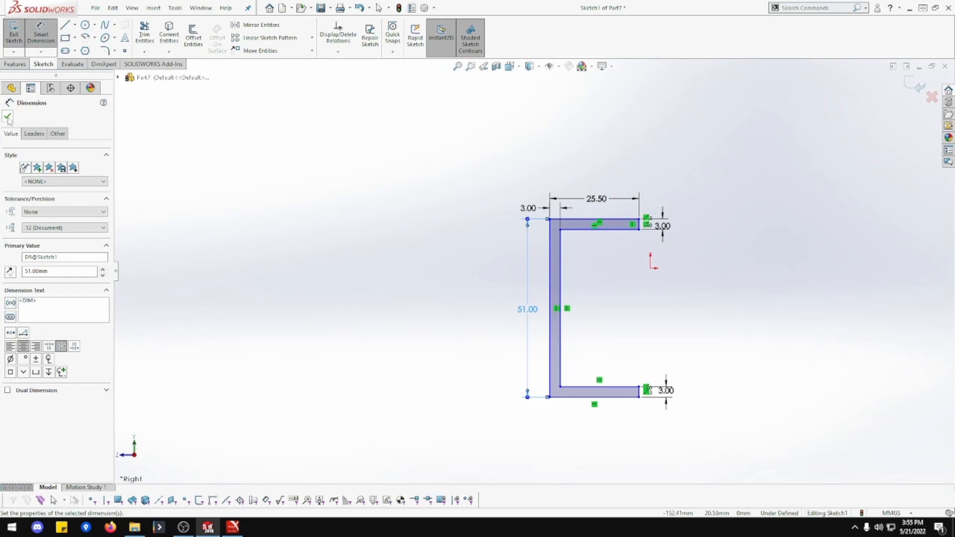
click(14, 65)
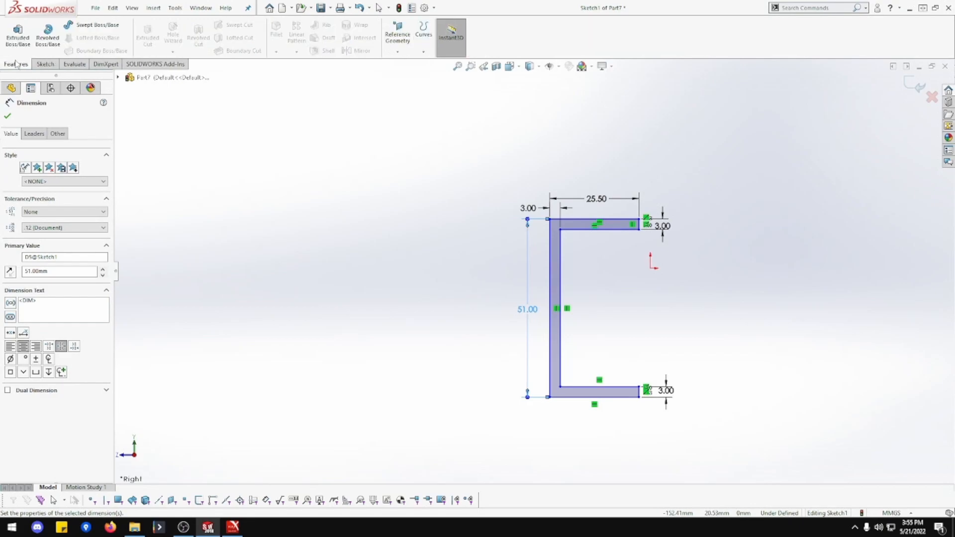
click(20, 45)
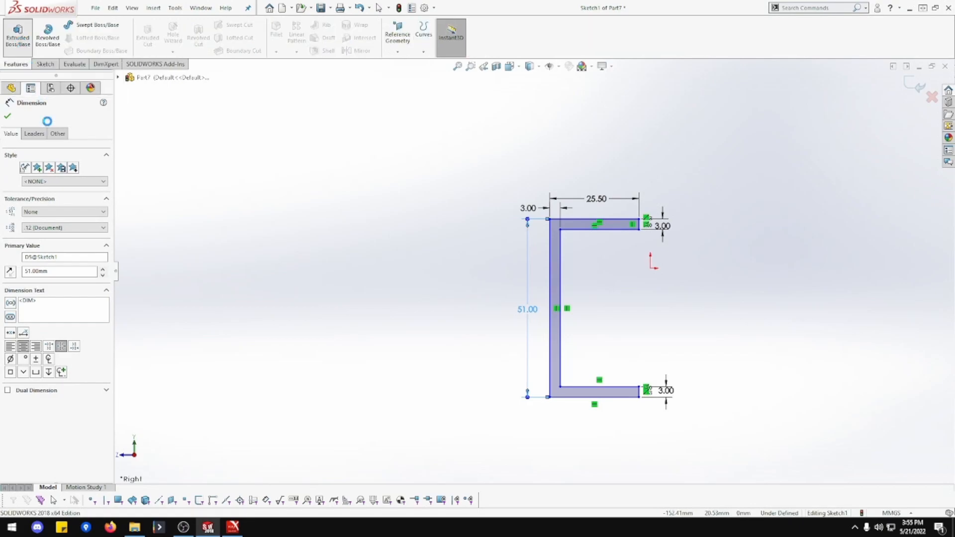
click(45, 177)
click(50, 212)
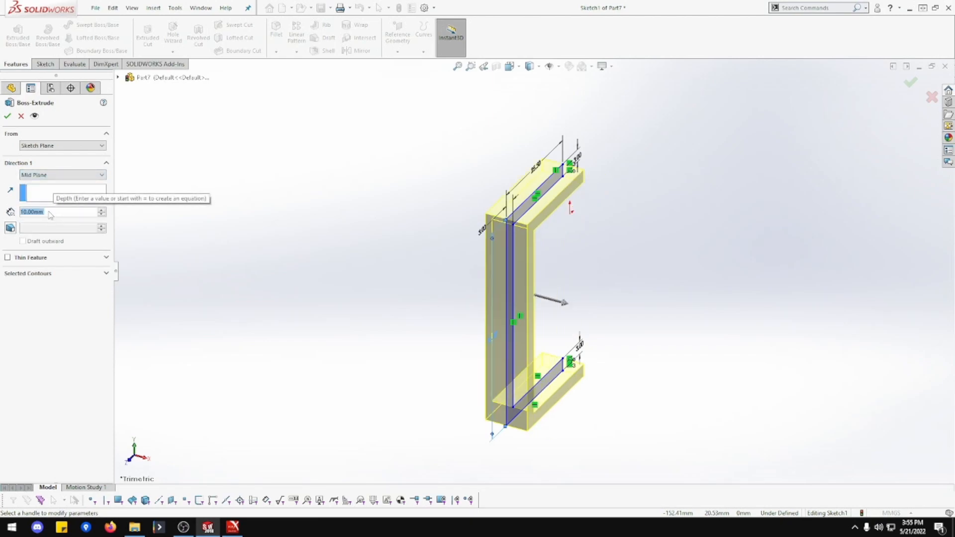
text(317)
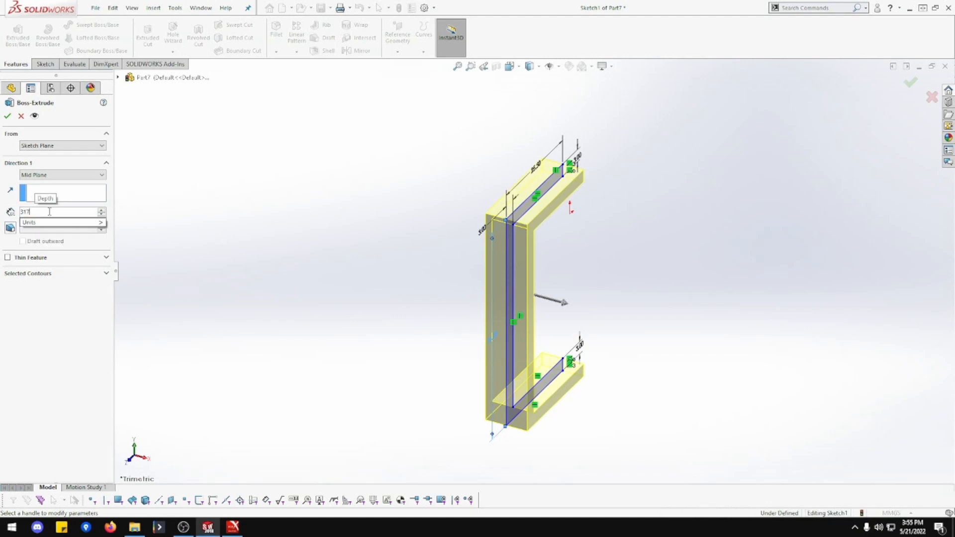
key(Return)
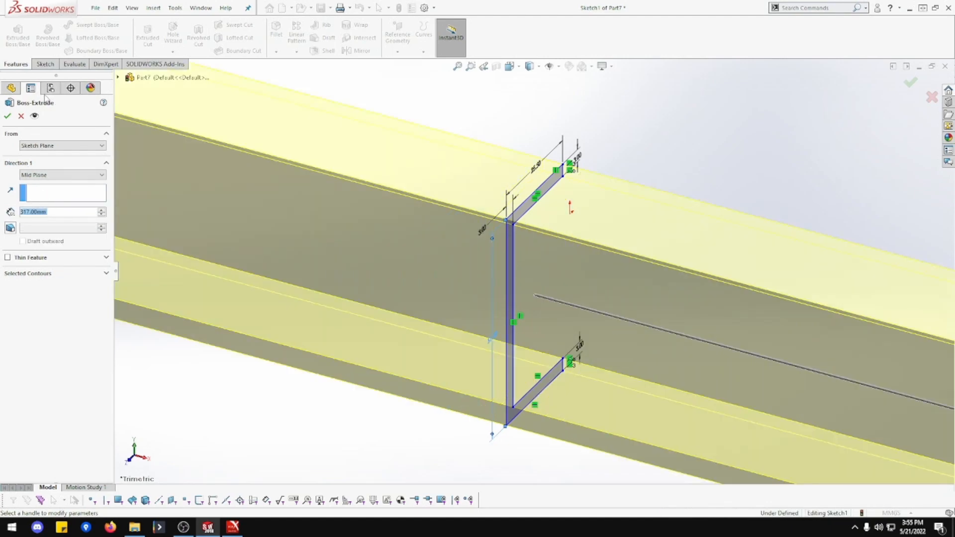
key(f)
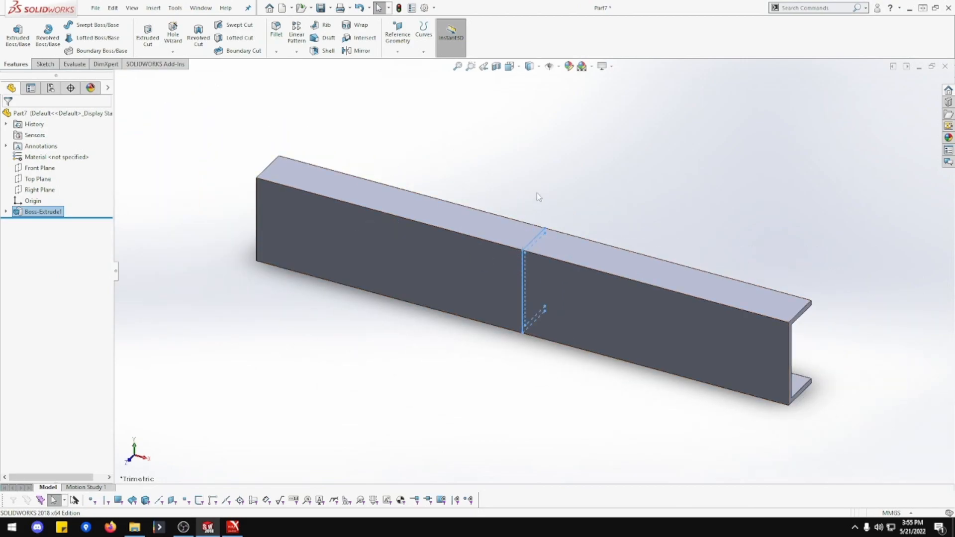
click(537, 193)
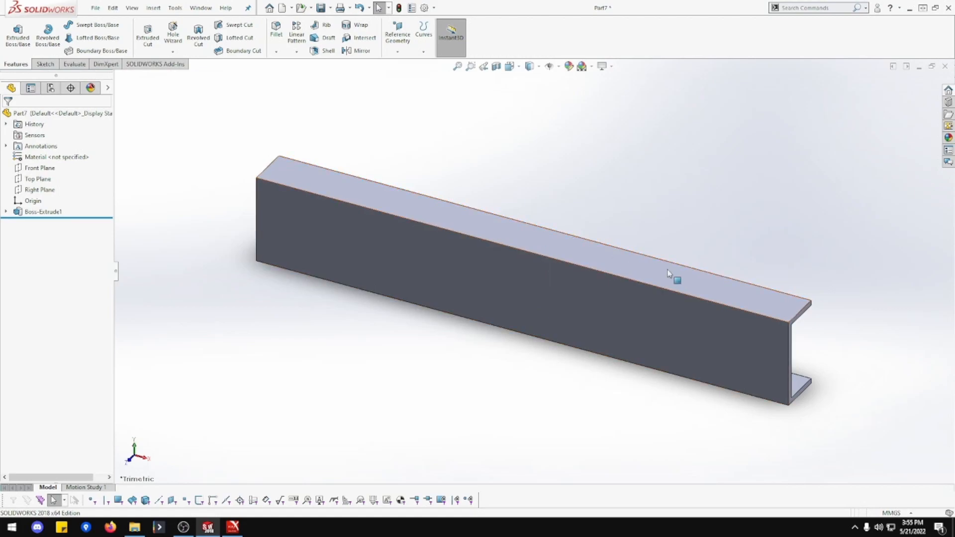
- Fillet the two long outer edges where the web meets the upper and lower flanges with a 3 mm radius
mouse_move(624, 263)
middle_down()
mouse_move(608, 256)
mouse_move(625, 274)
middle_up()
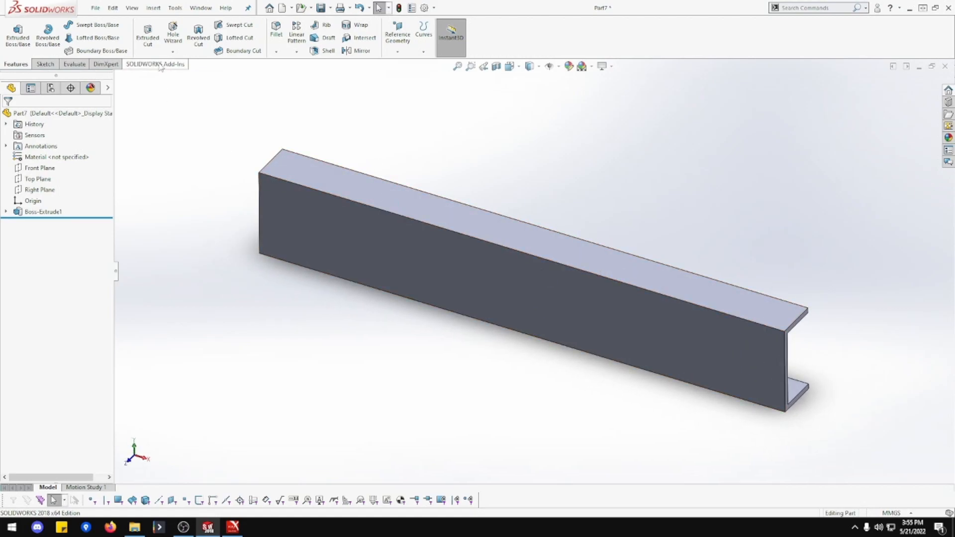
click(277, 30)
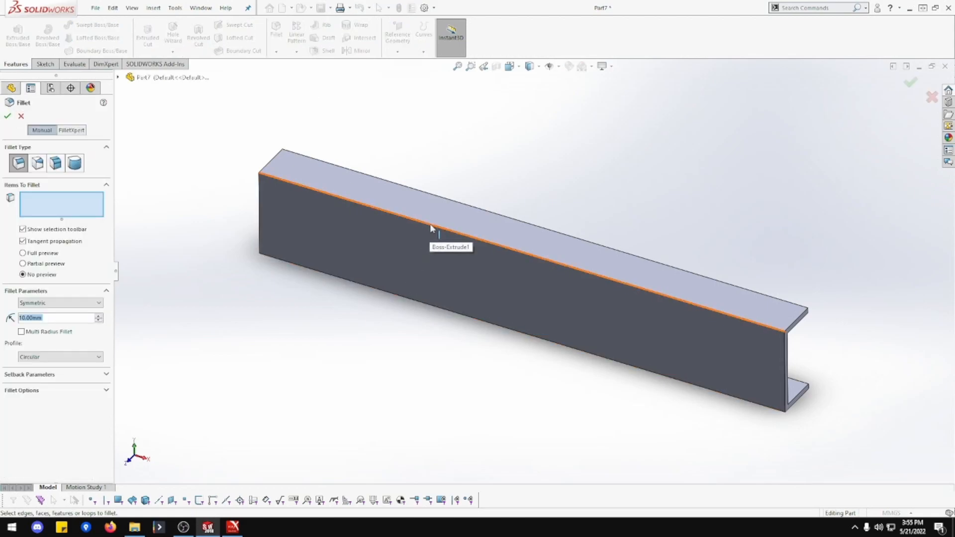
click(430, 223)
click(434, 304)
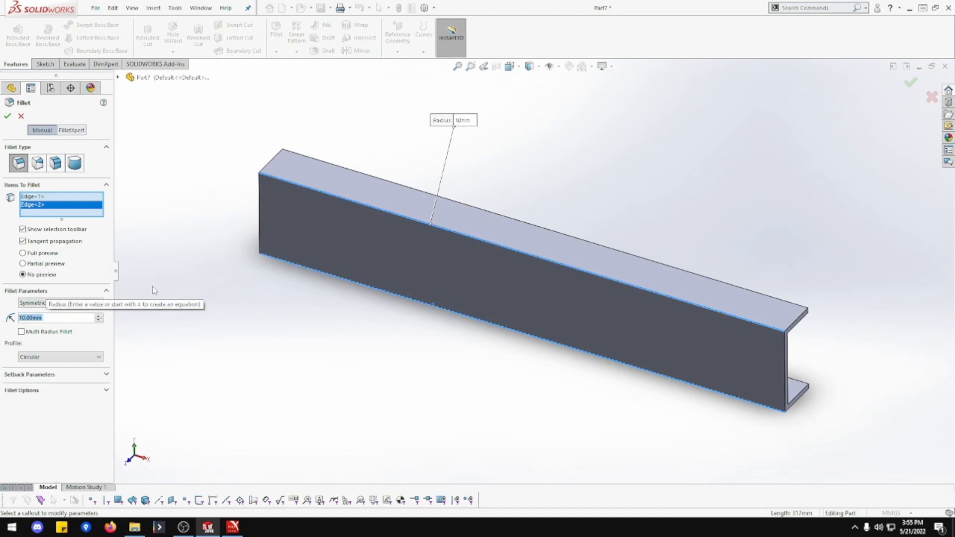
text(3)
key(Return)
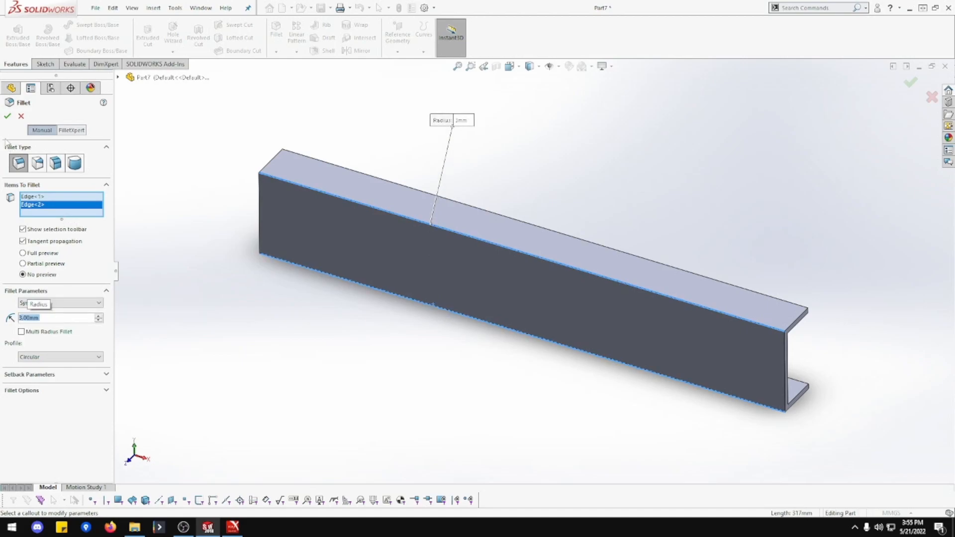
click(8, 116)
- Fillet the two long inner corner edges between the web and the flanges with a 1.5 mm radius
middle_drag(384, 283, 291, 269)
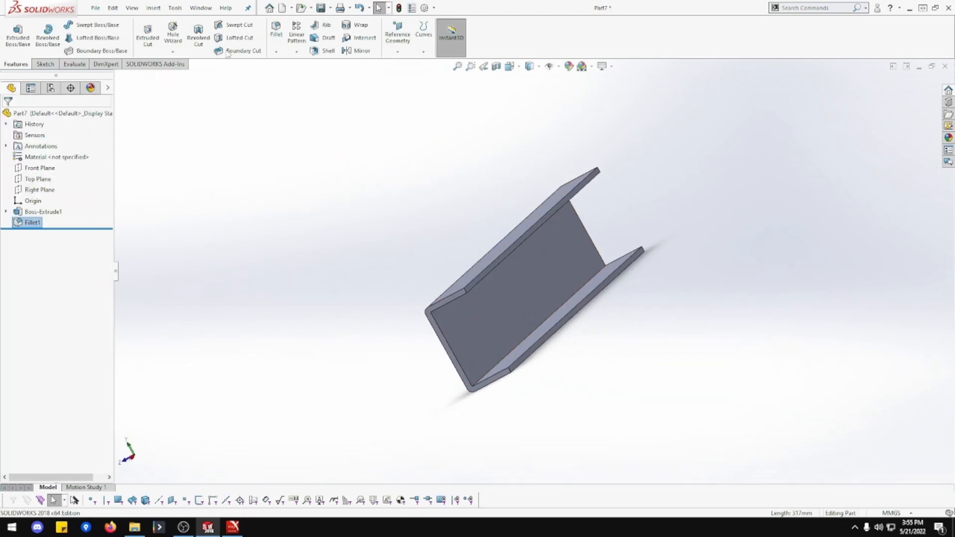
click(276, 30)
click(539, 334)
middle_drag(539, 333, 499, 258)
click(497, 254)
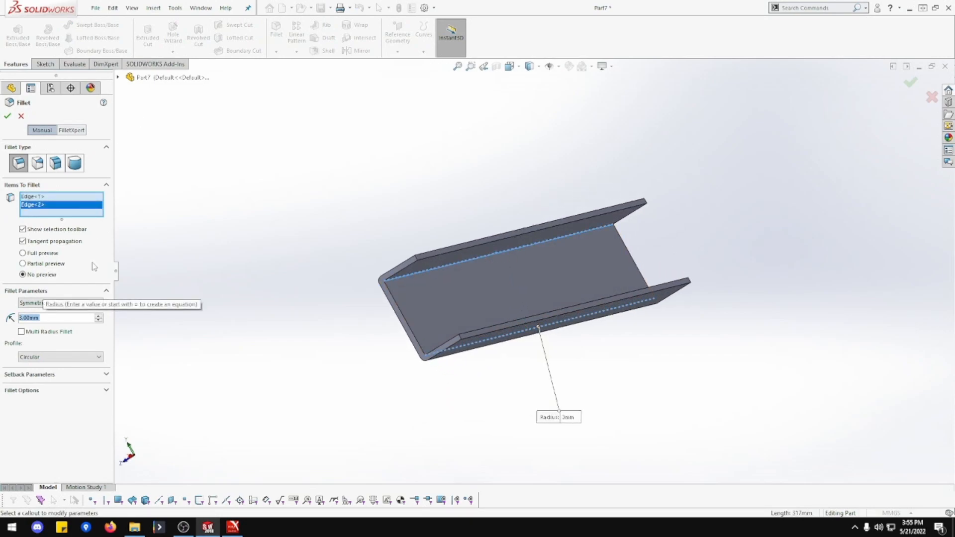
text(1.5)
key(Return)
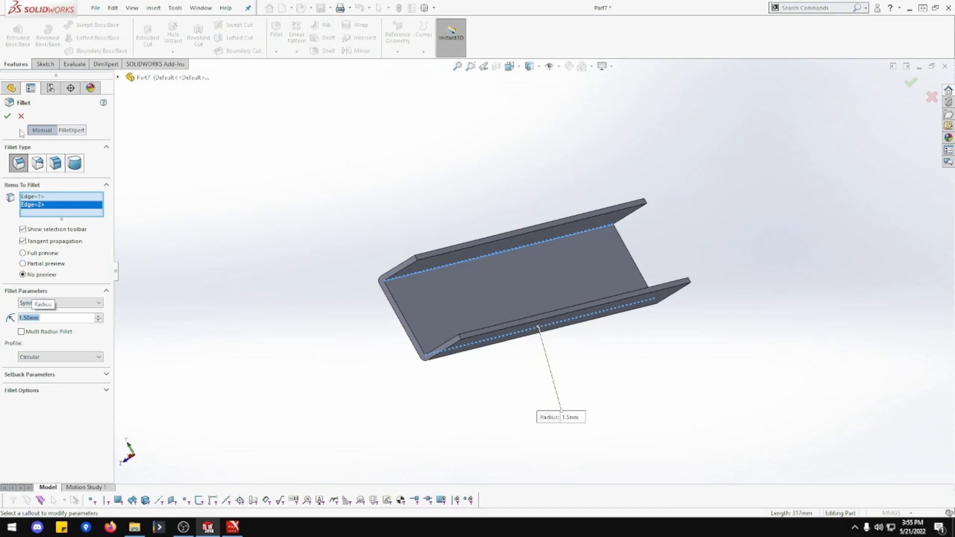
click(7, 116)
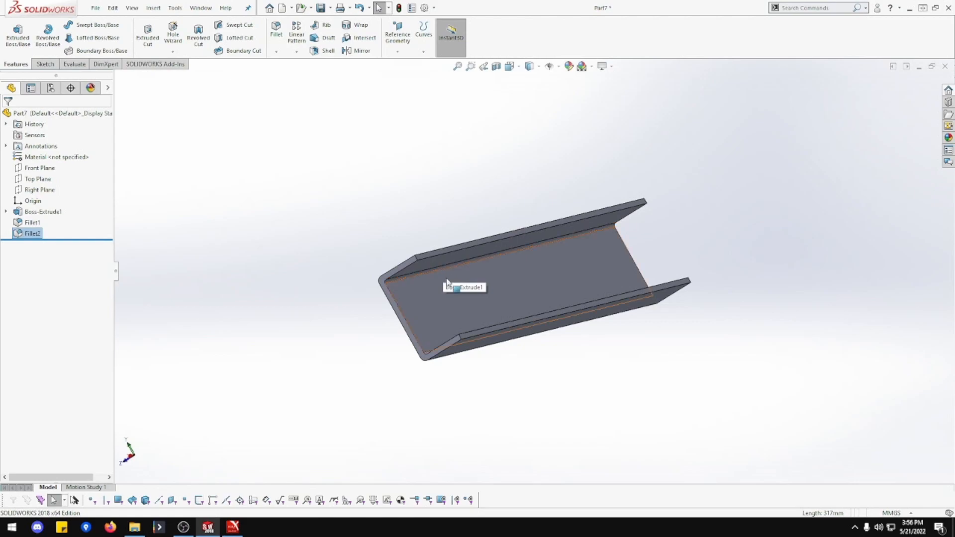
middle_drag(447, 281, 495, 338)
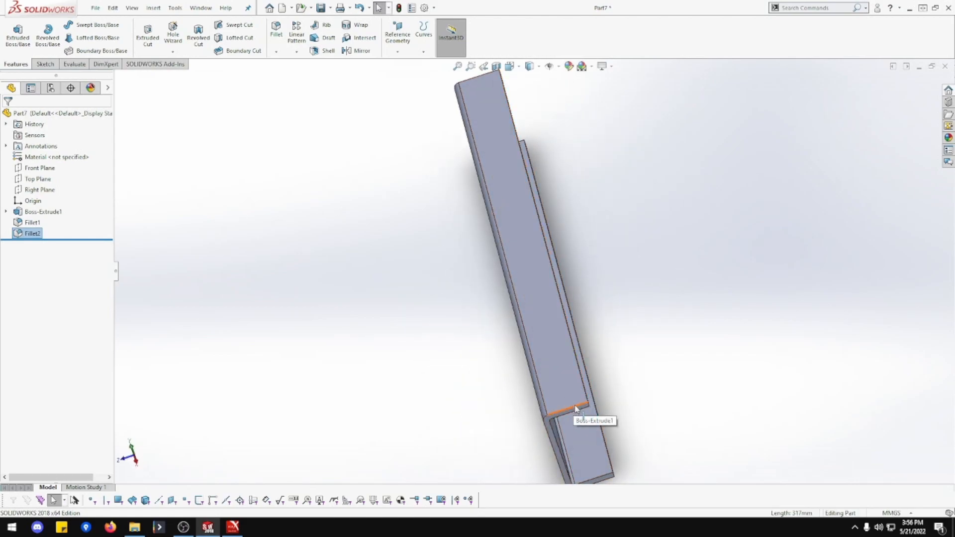
middle_drag(482, 321, 559, 315)
middle_drag(375, 346, 401, 258)
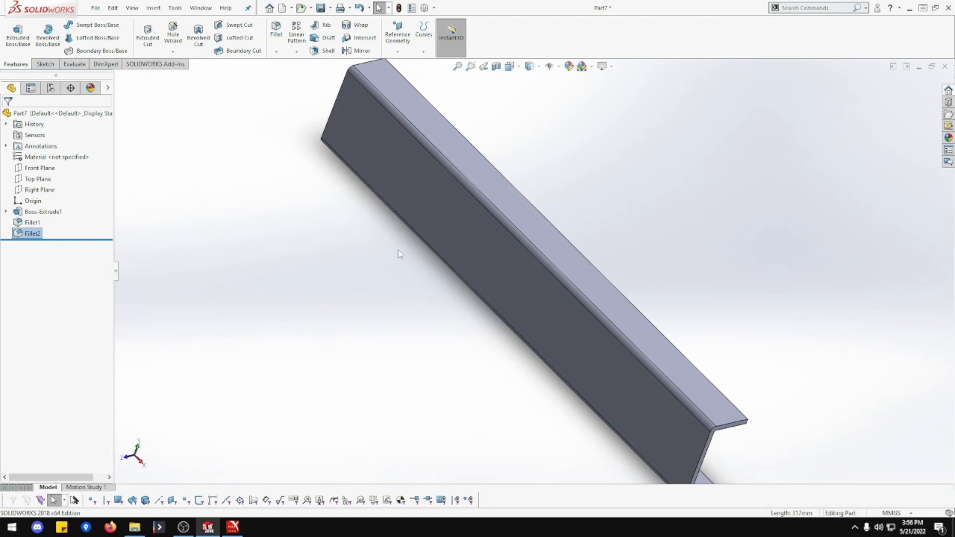
click(522, 213)
click(565, 184)
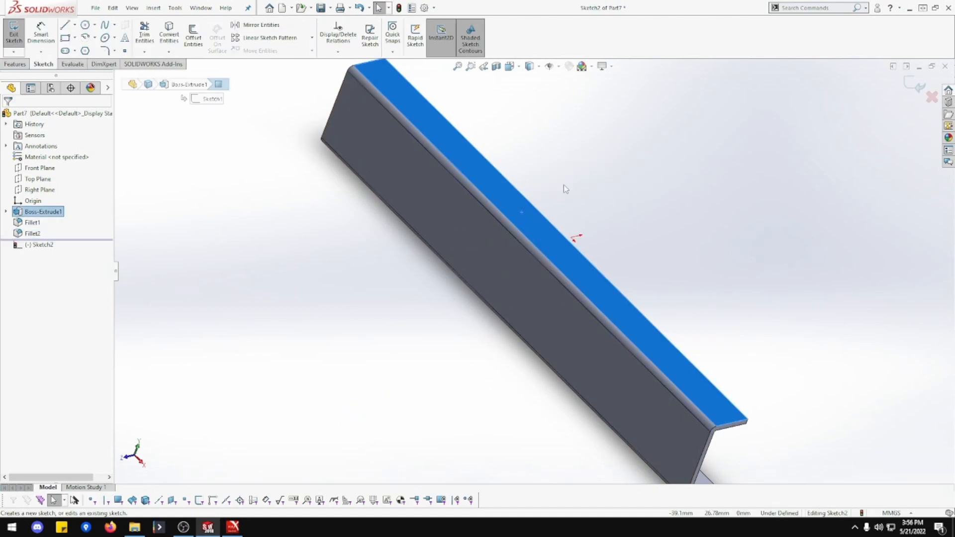
key(Escape)
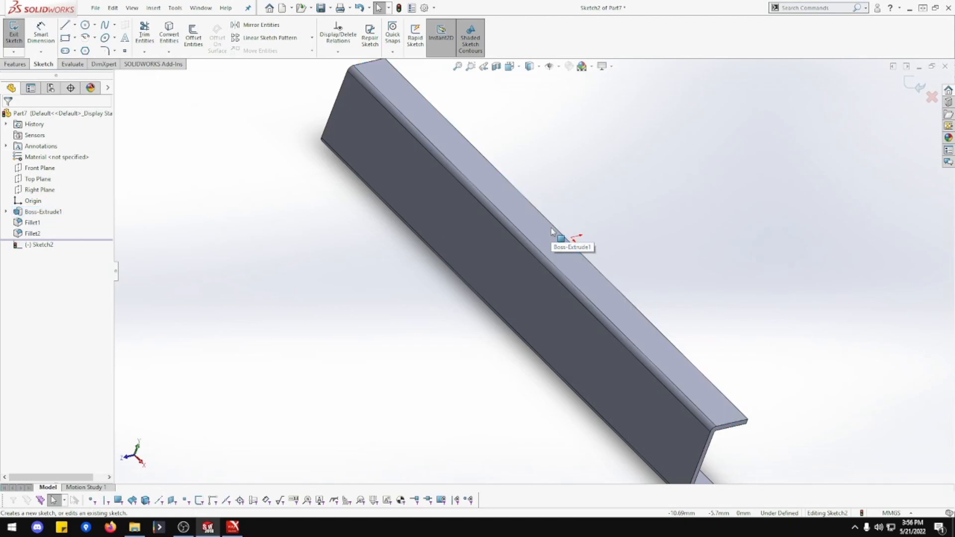
right_click(545, 235)
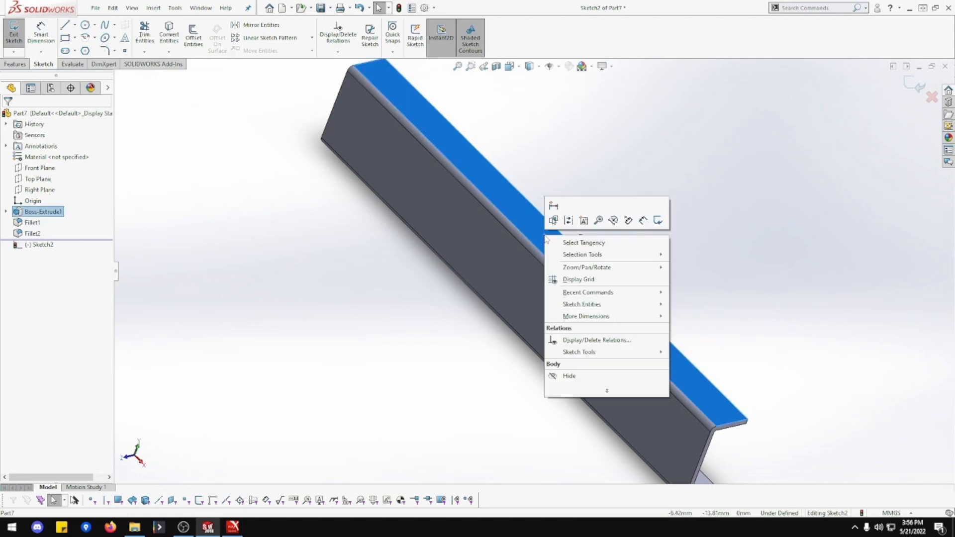
key(Escape)
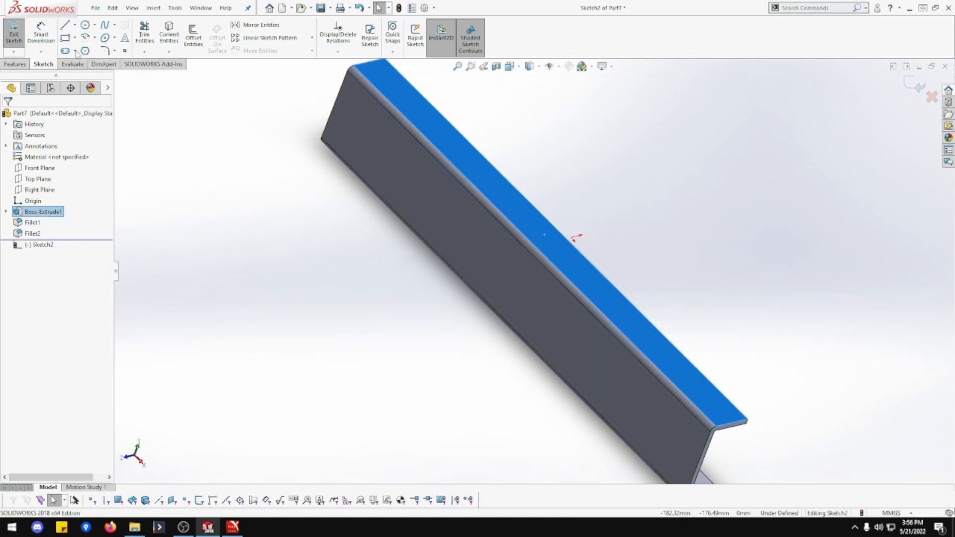
click(14, 35)
- Orient the view normal to the upper flange's outer face
right_click(521, 206)
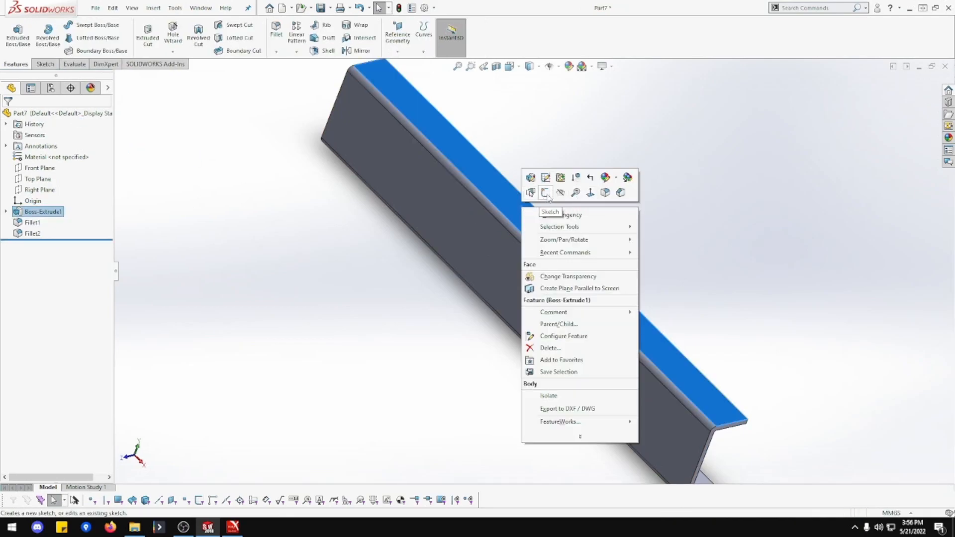
click(621, 192)
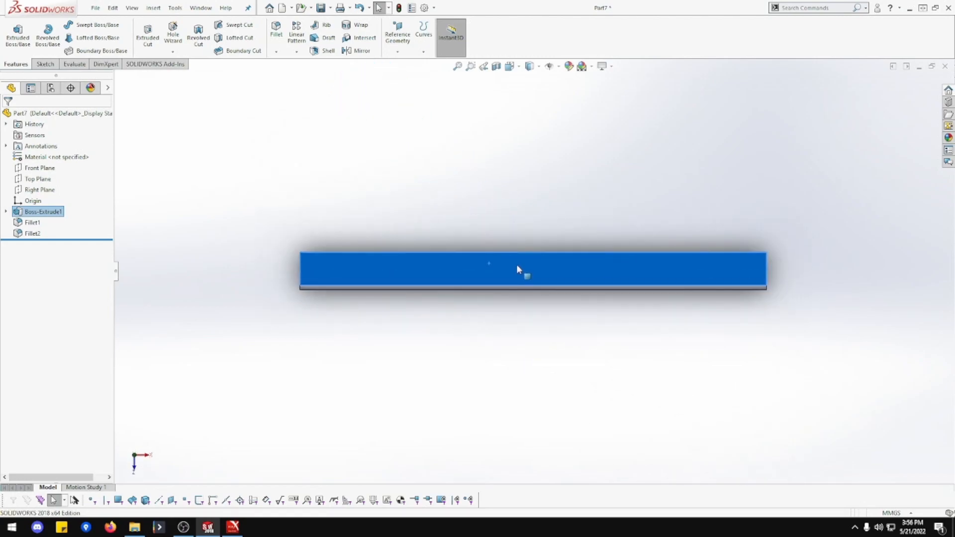
right_click(518, 269)
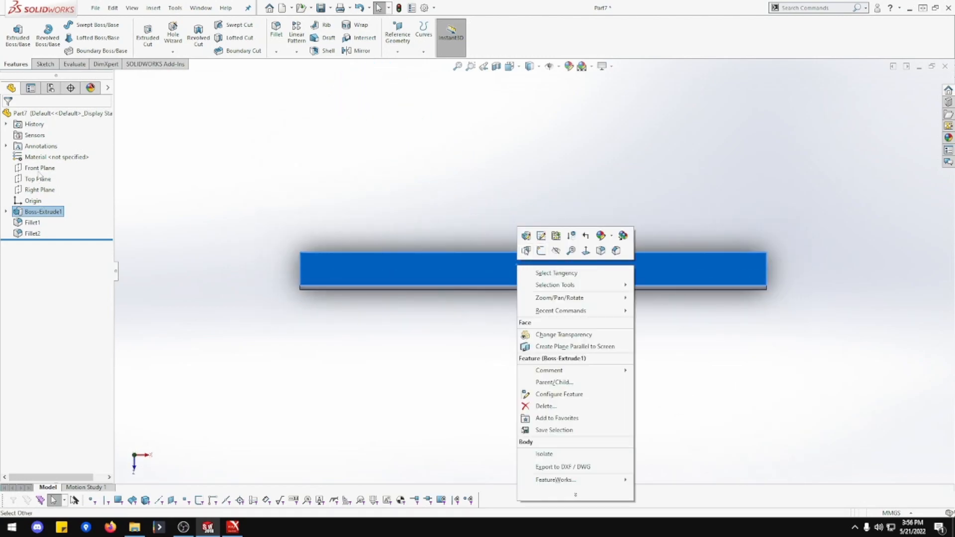
click(527, 254)
scroll(488, 277, down, 3)
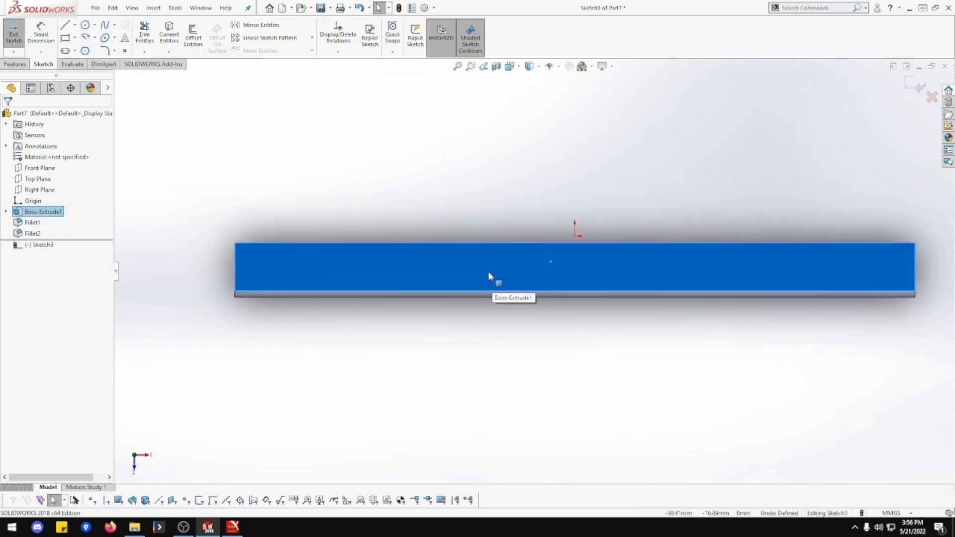
scroll(488, 273, up, 1)
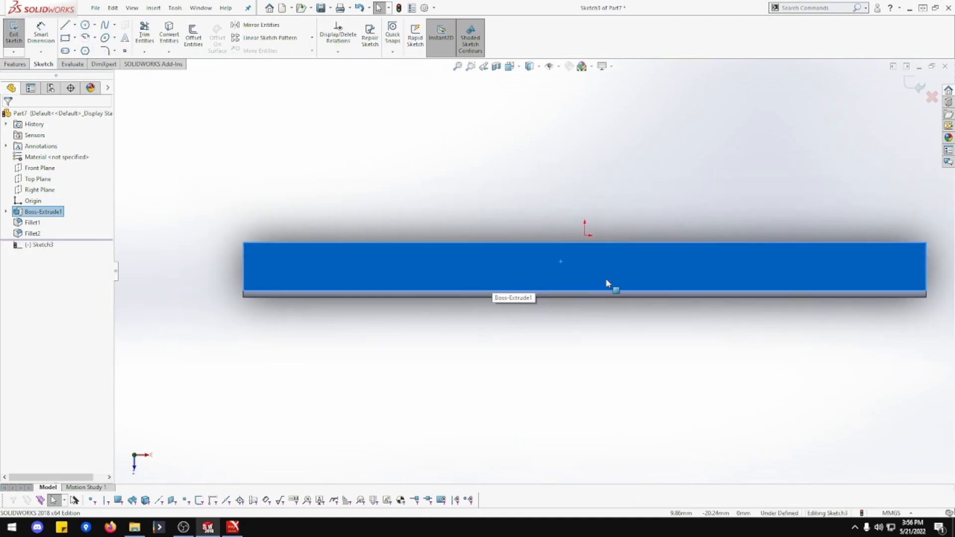
scroll(608, 282, down, 1)
scroll(696, 282, up, 1)
scroll(894, 271, down, 1)
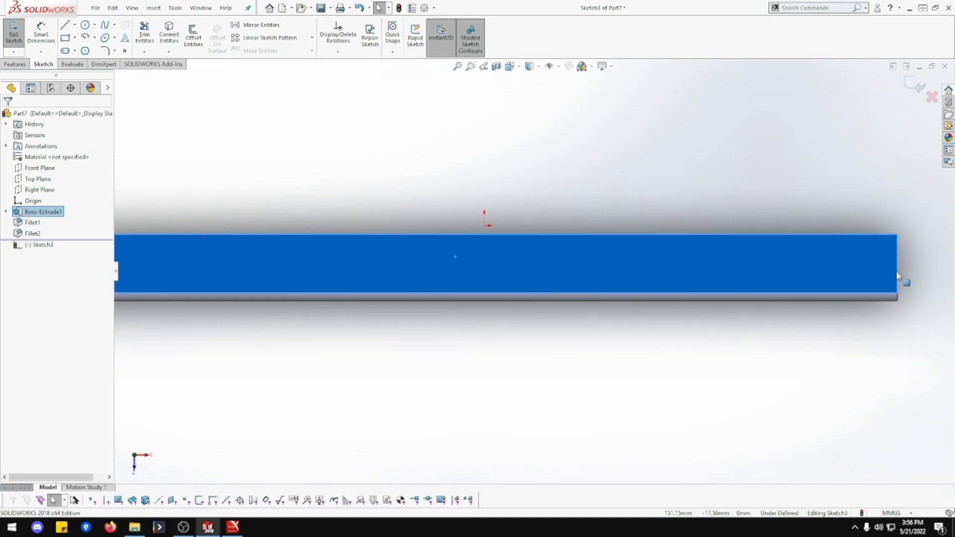
scroll(799, 278, up, 1)
scroll(722, 277, down, 1)
scroll(683, 277, up, 1)
scroll(563, 278, down, 1)
scroll(558, 271, up, 1)
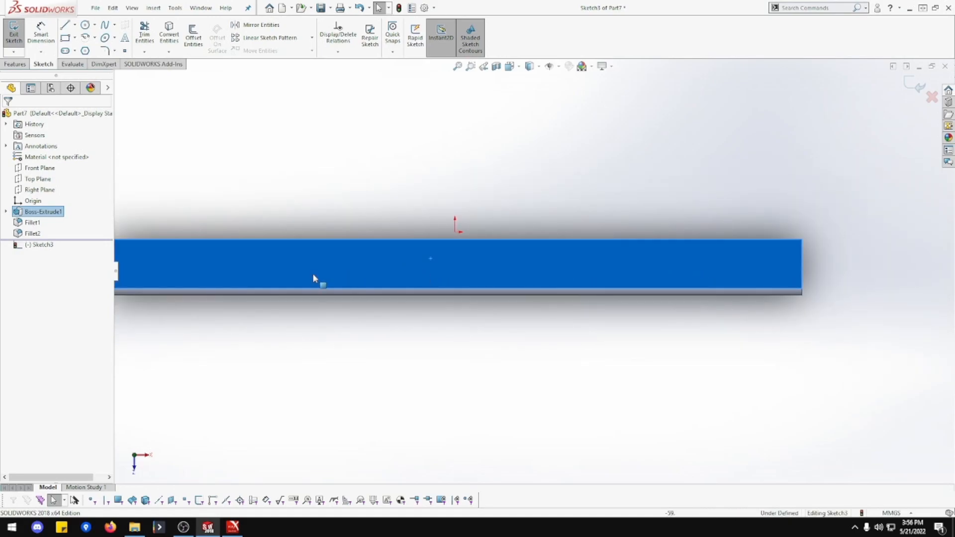
scroll(262, 270, down, 1)
scroll(260, 268, up, 1)
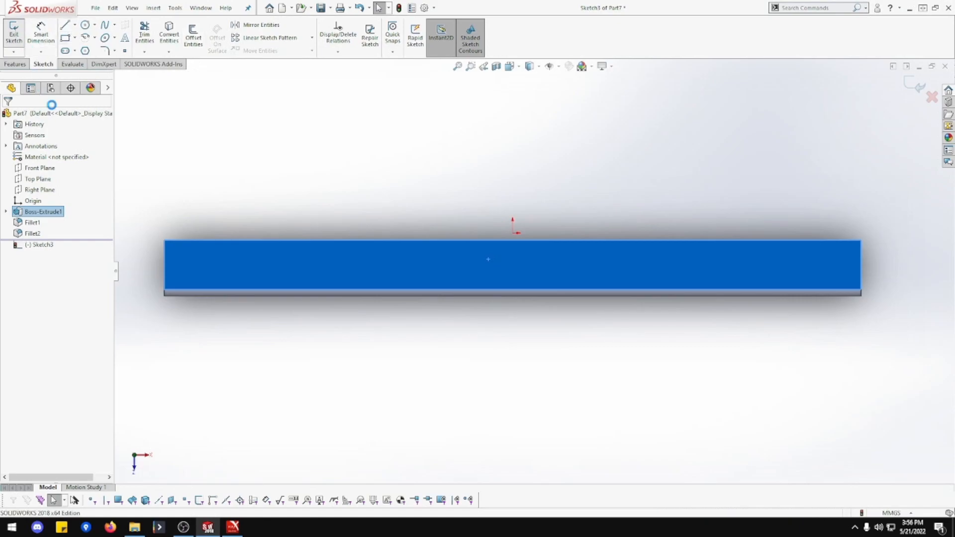
click(14, 34)
- Start a Hole Wizard hole and set its drill size to Ø5.0
click(174, 30)
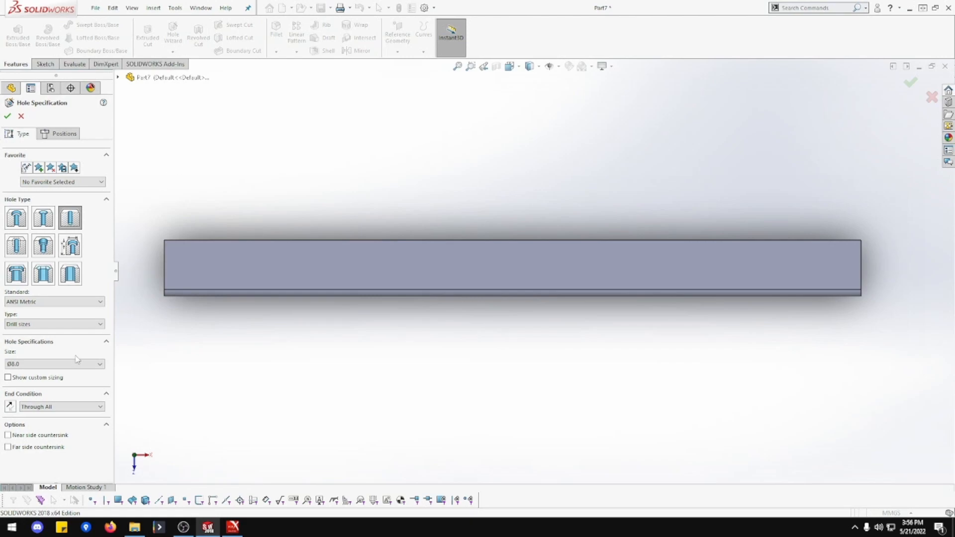
click(42, 367)
scroll(42, 401, up, 3)
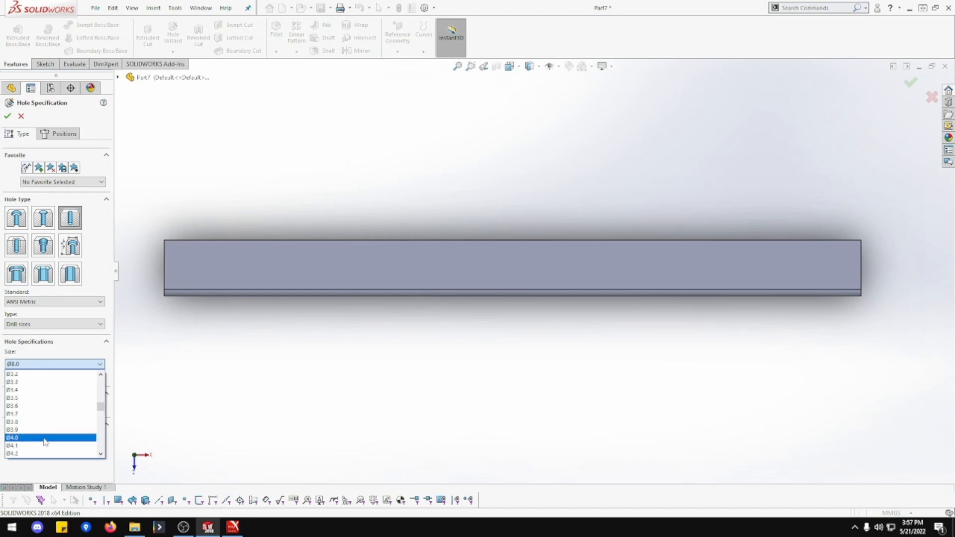
scroll(46, 446, up, 1)
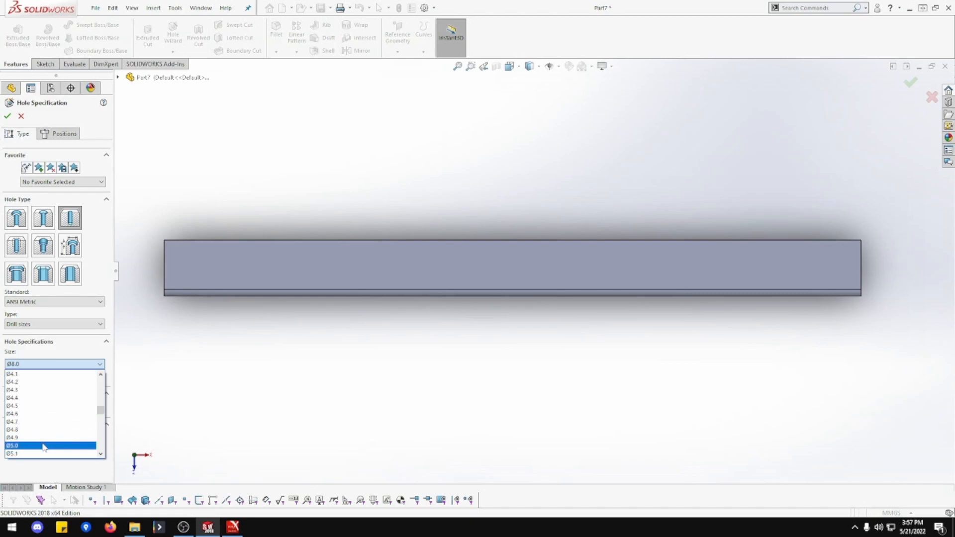
click(45, 448)
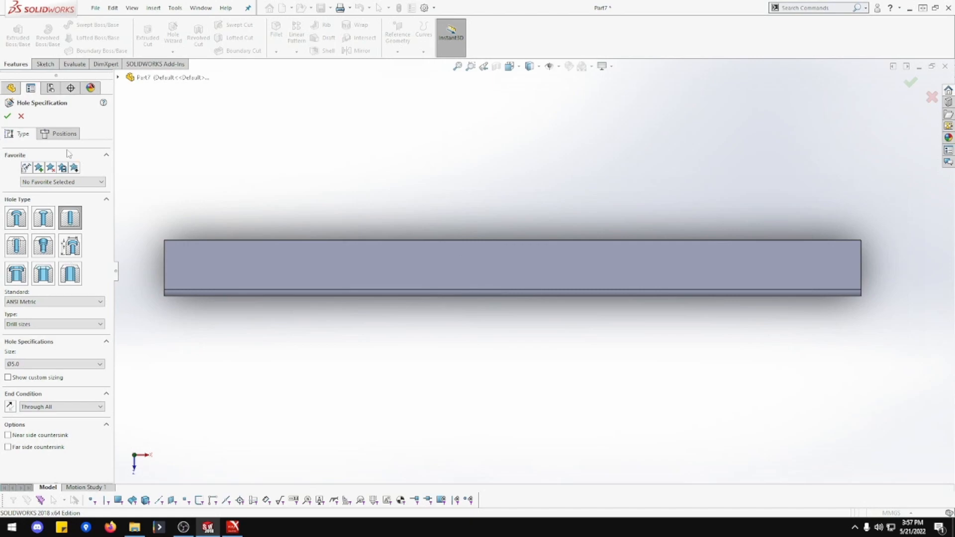
- Place six holes in a rough row along the upper flange's outer face, three towards each end, and create them
click(60, 133)
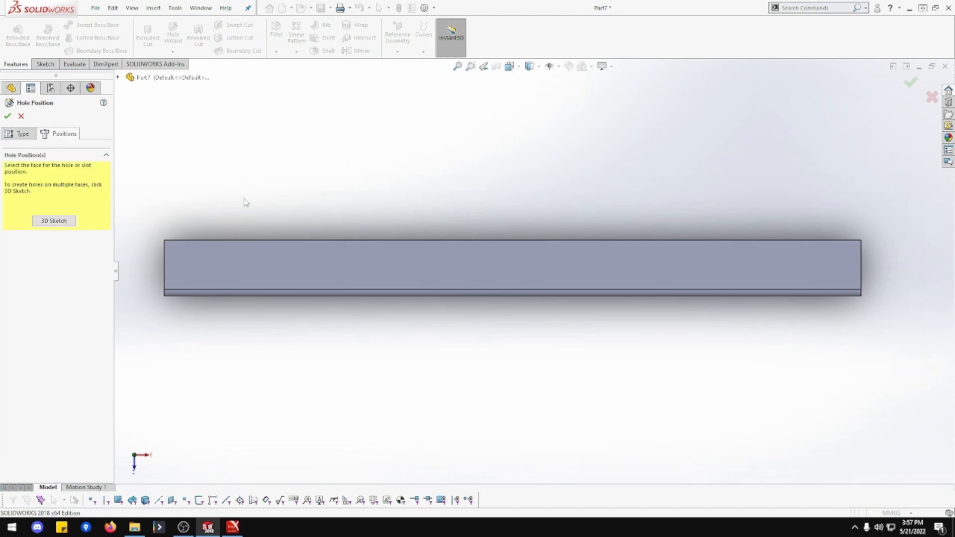
click(201, 259)
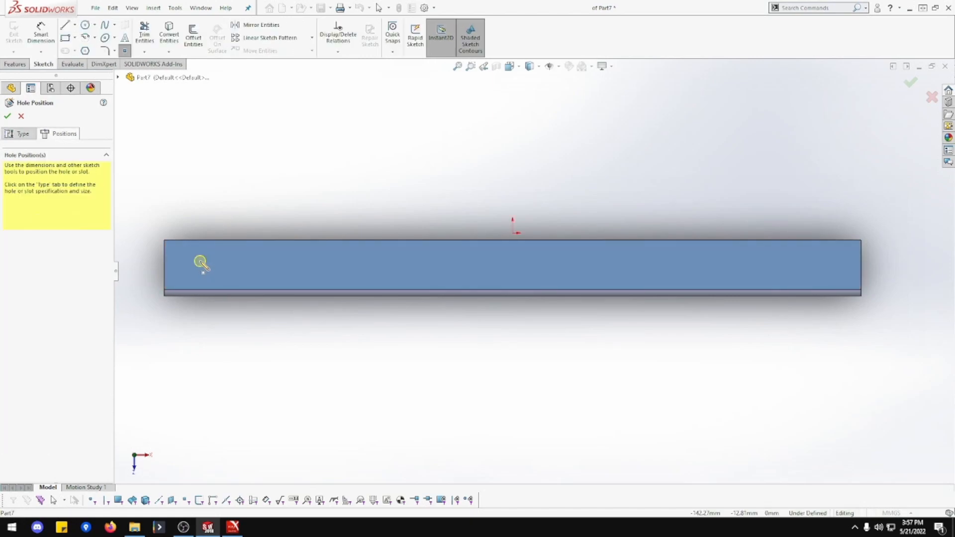
click(199, 275)
click(256, 275)
click(315, 280)
click(809, 280)
click(746, 280)
click(706, 280)
key(Return)
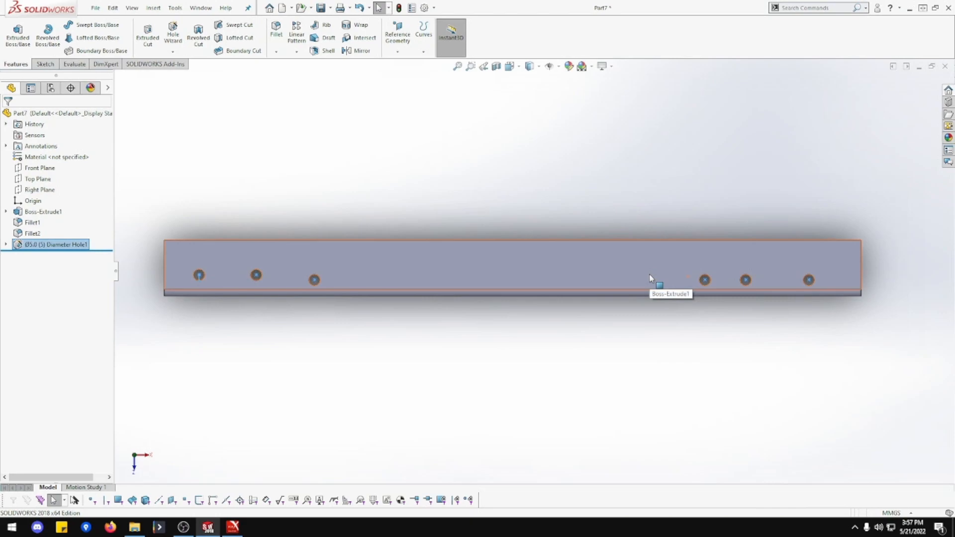
- Edit the Ø5.0 hole feature's positions and align all six hole points with a horizontal relation
right_click(30, 245)
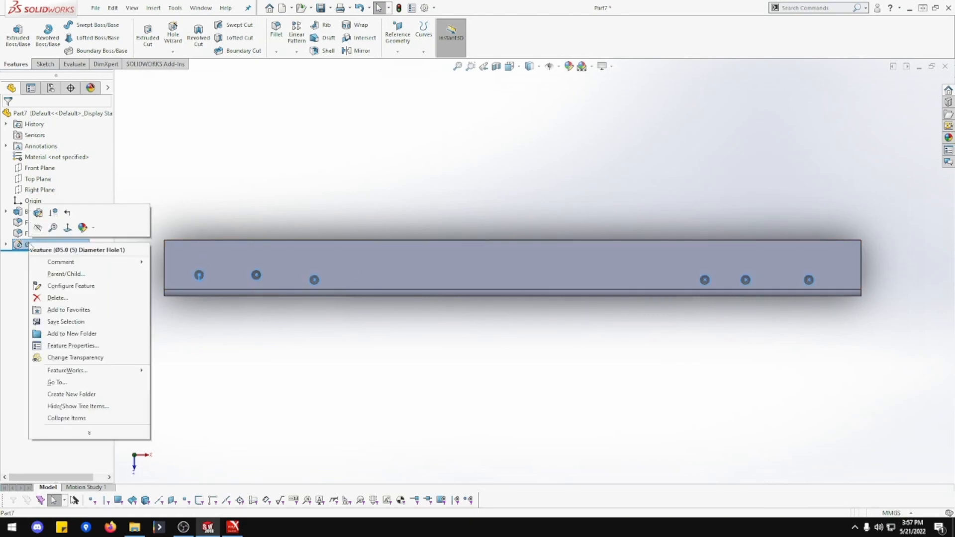
click(38, 214)
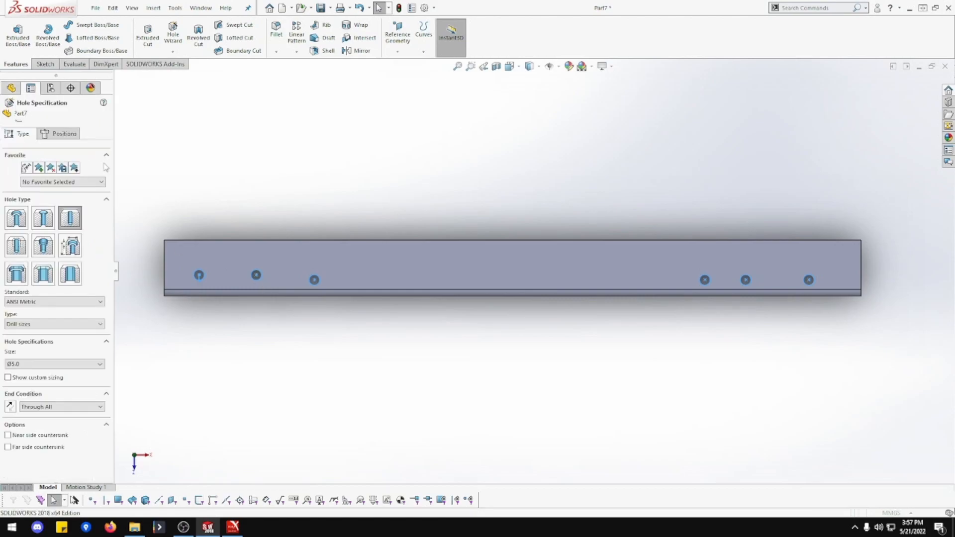
click(76, 135)
key(Escape)
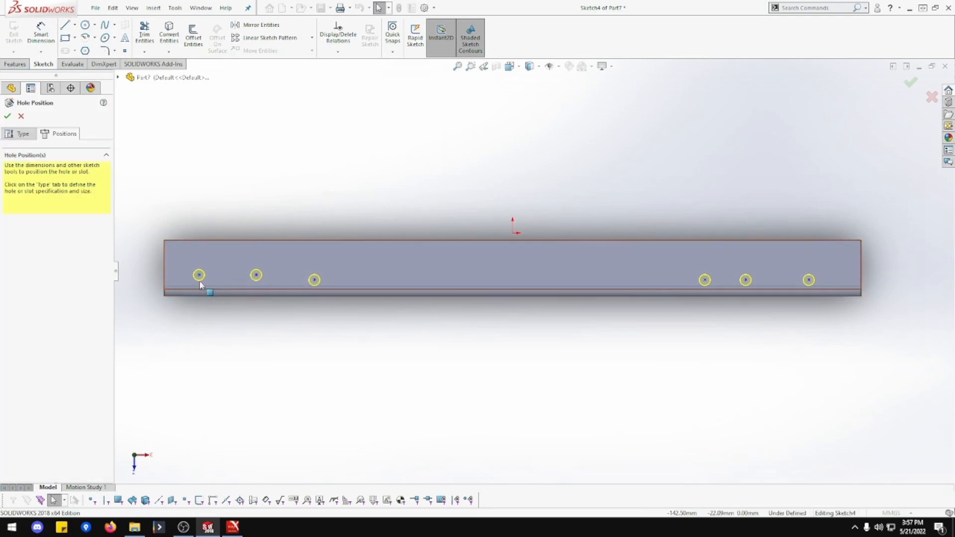
click(256, 276)
ctrl+click(257, 277)
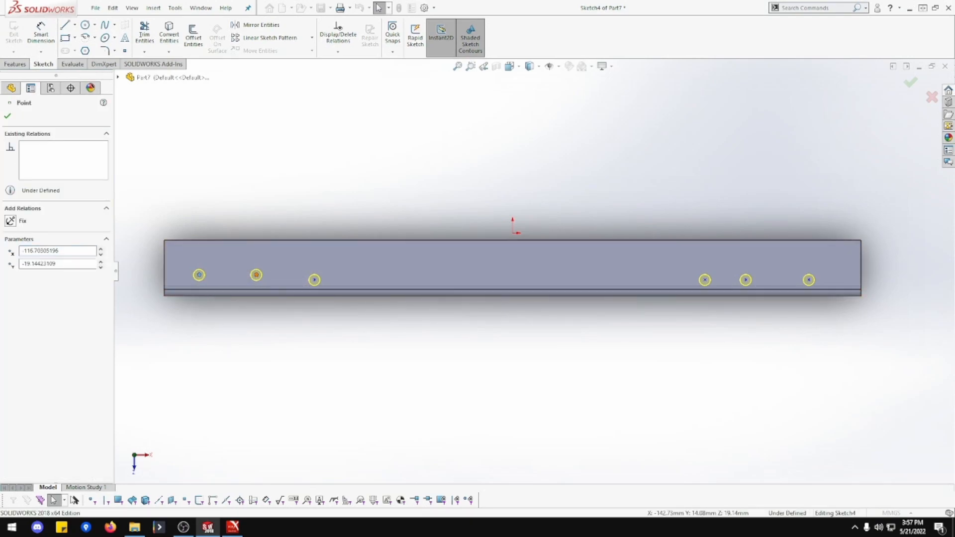
ctrl+click(315, 281)
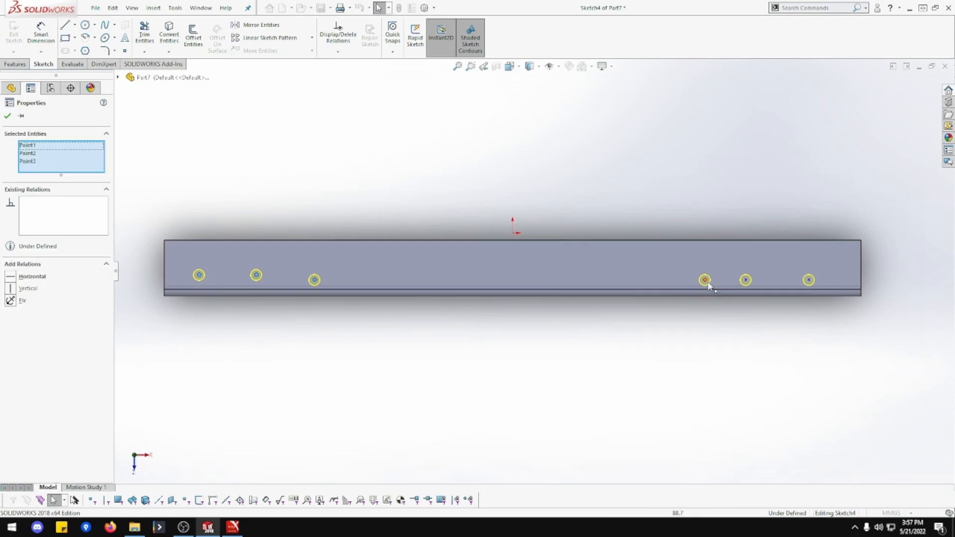
ctrl+click(745, 281)
ctrl+click(809, 280)
ctrl+click(810, 280)
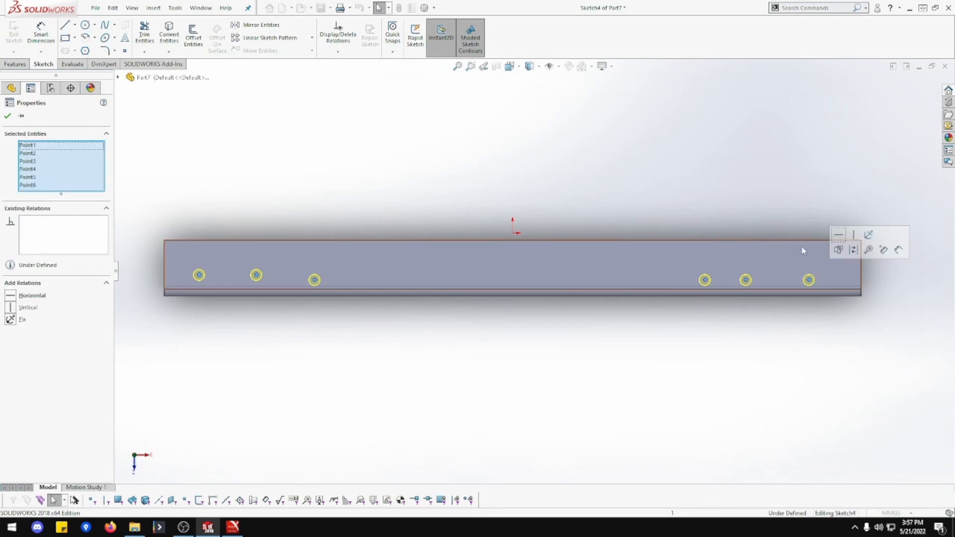
click(849, 250)
click(534, 192)
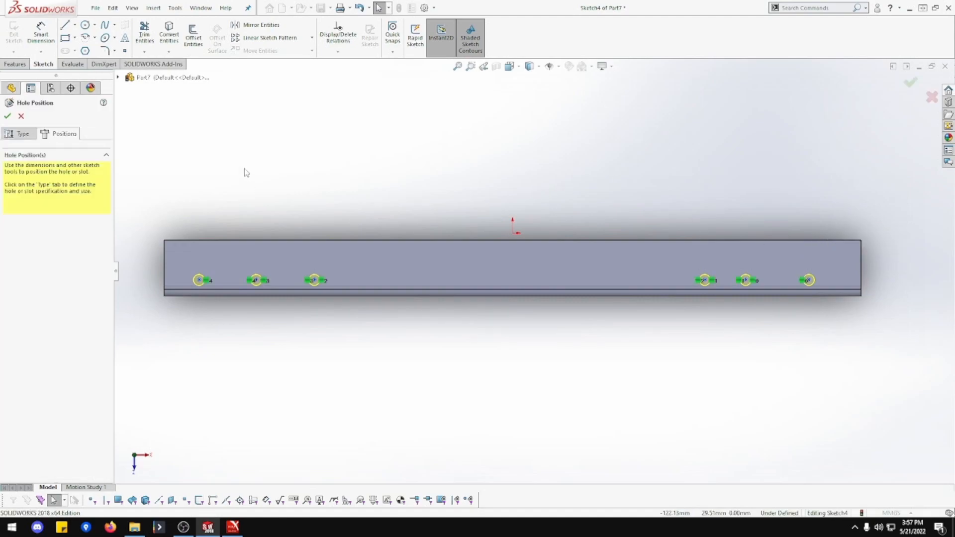
- Dimension the hole row 14.5 mm from the flange's long outer edge on the bend side
key(d)
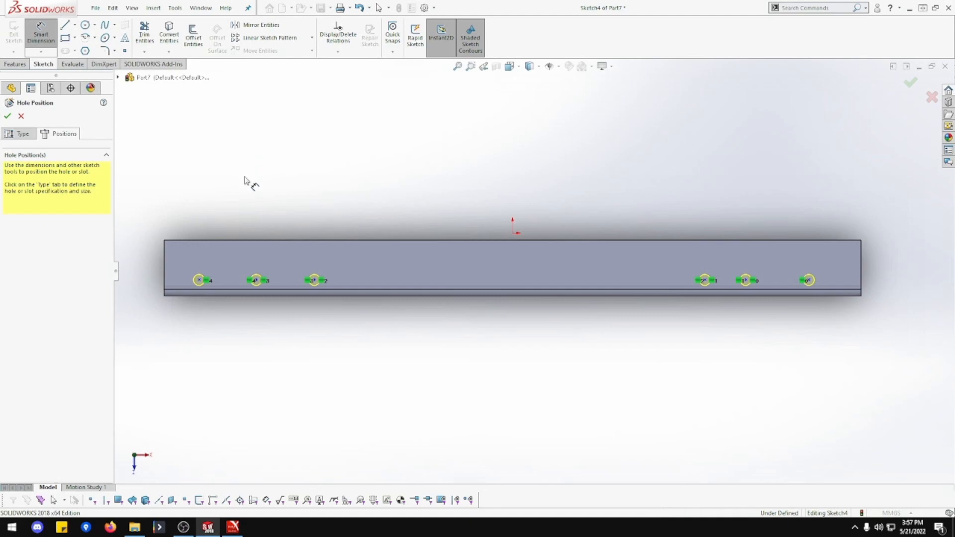
click(242, 294)
click(199, 281)
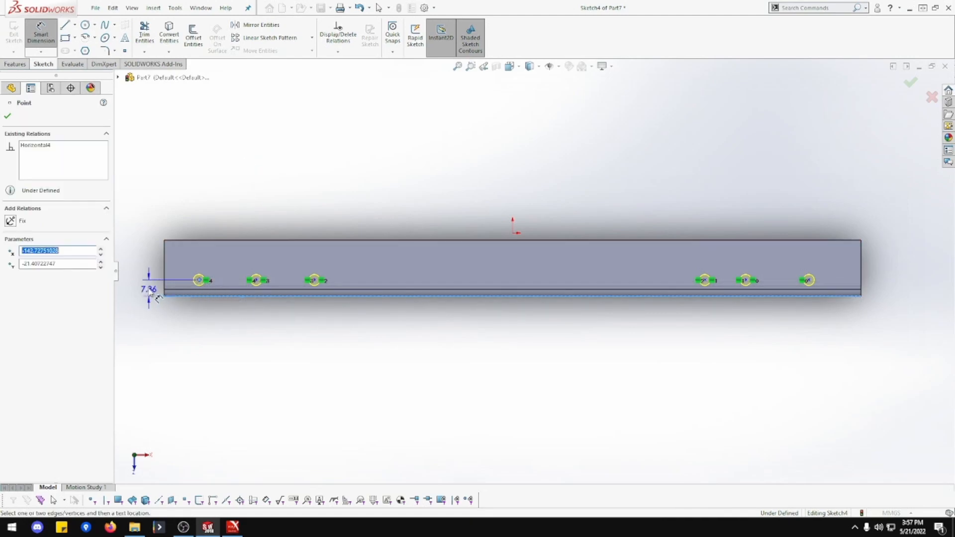
click(145, 336)
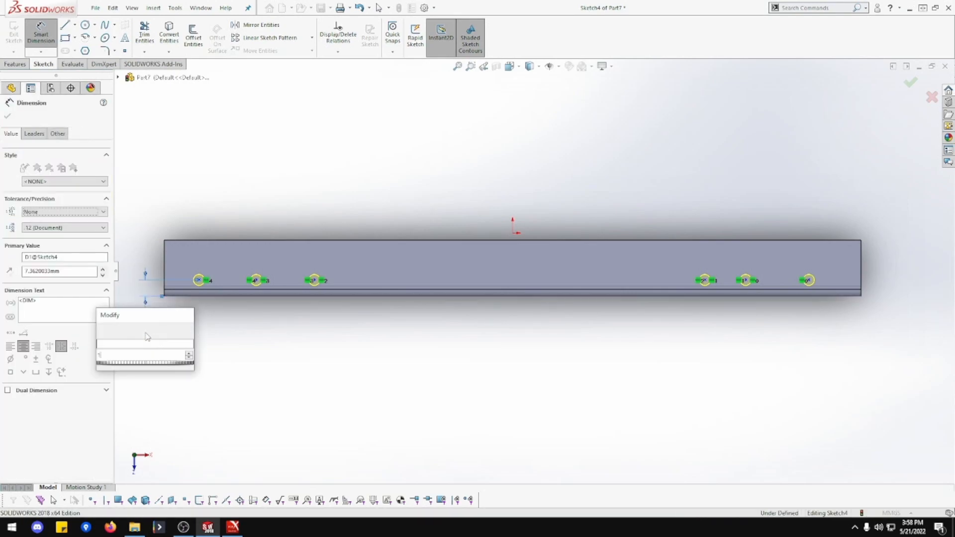
text(4.5)
key(Return)
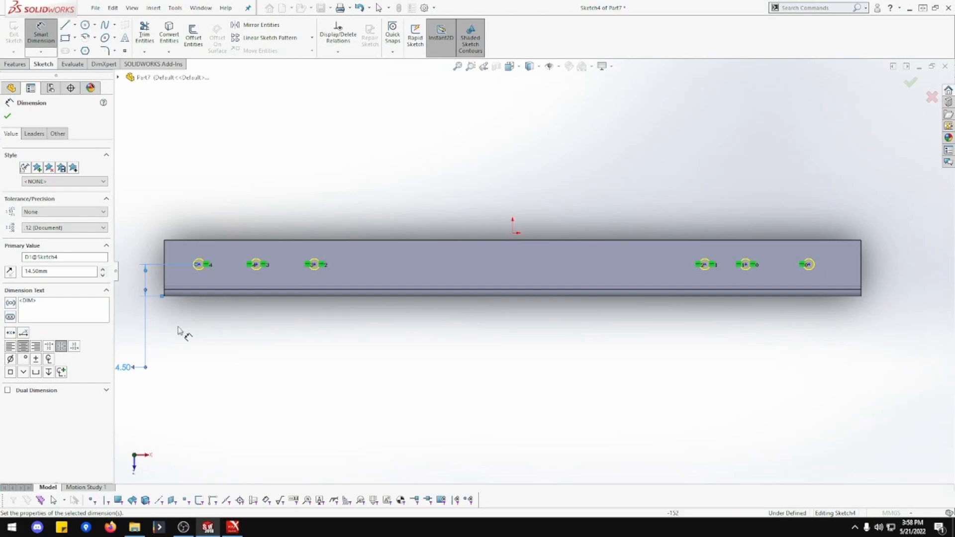
- Dimension the three holes near the flange's left end to a 30 mm spacing between neighbouring centres
click(314, 265)
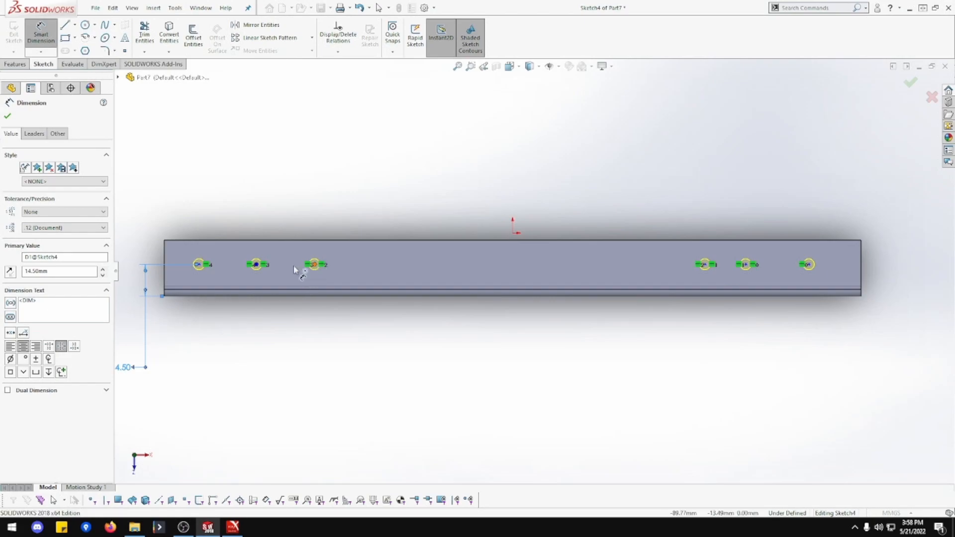
click(256, 265)
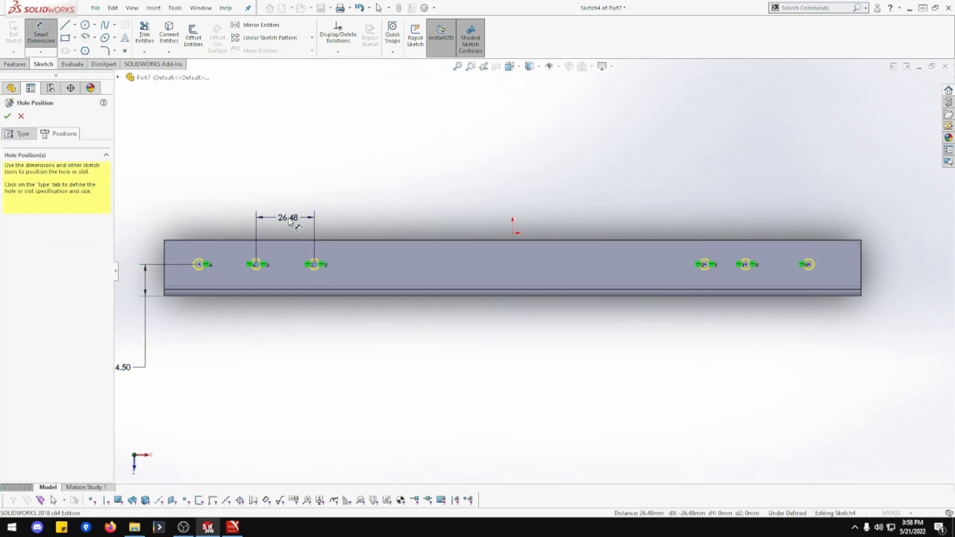
click(290, 222)
text(30)
key(Return)
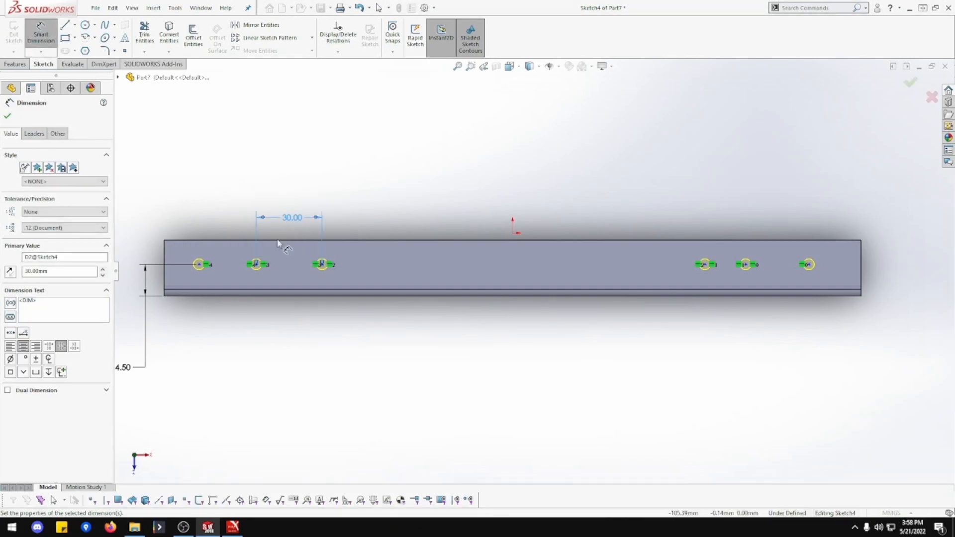
click(199, 265)
click(257, 264)
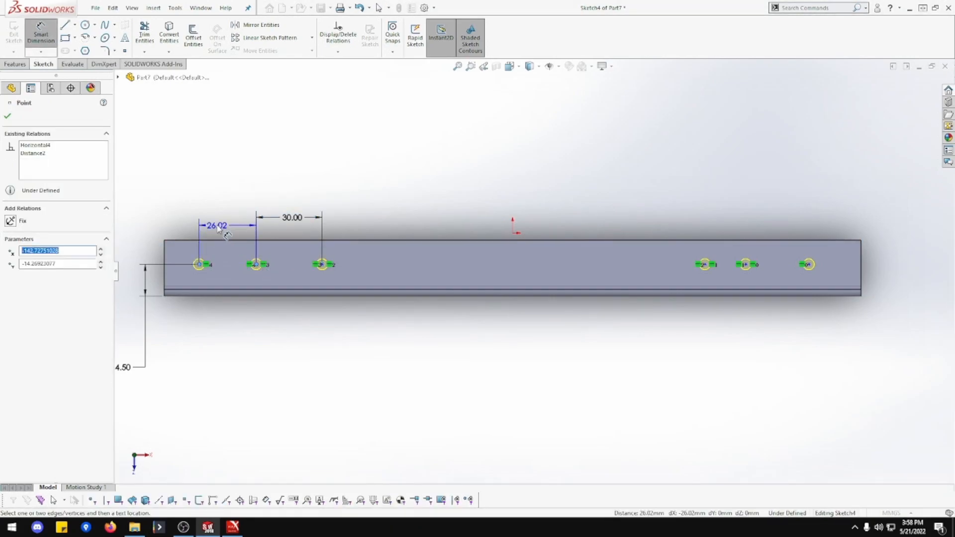
click(221, 226)
text(30)
key(Return)
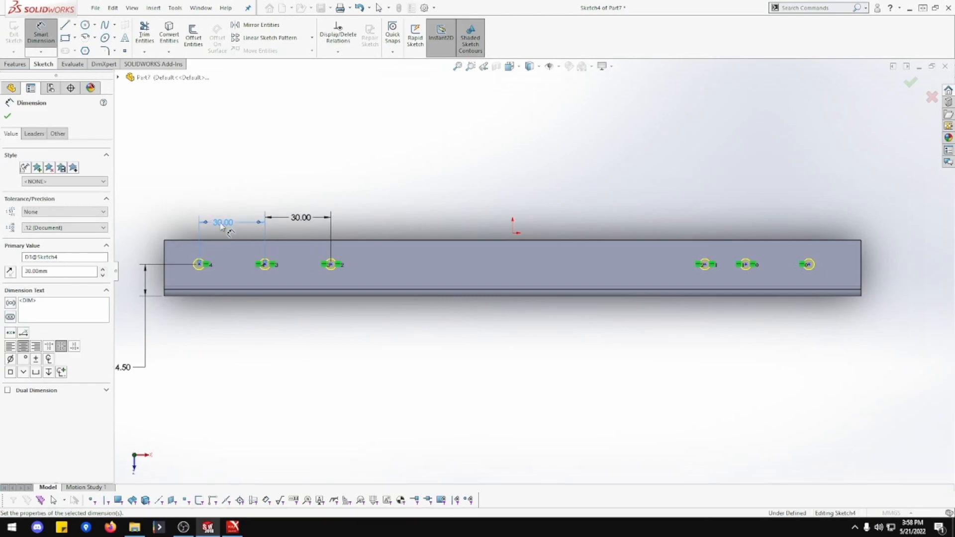
- Dimension the leftmost hole 15.5 mm from the flange's left end edge
click(199, 266)
click(164, 271)
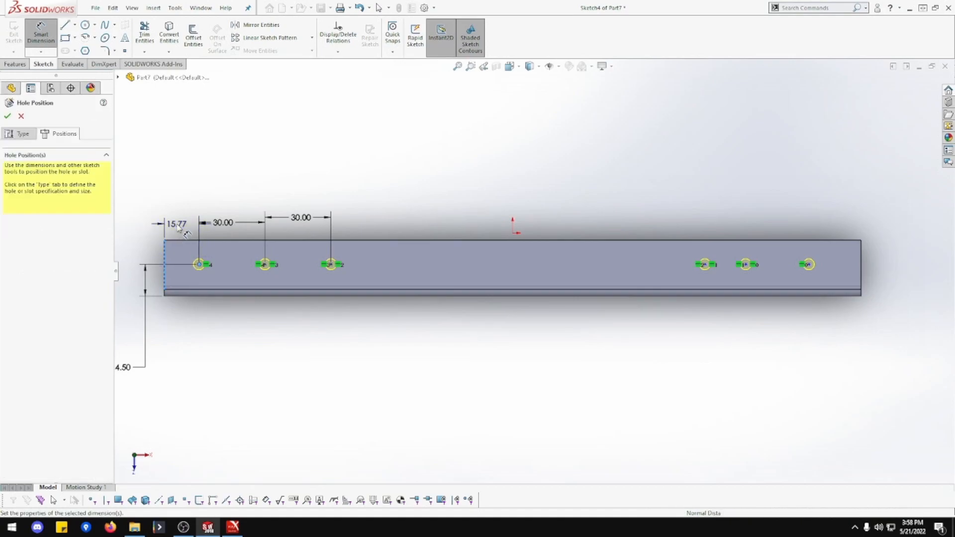
click(180, 228)
text(15.5)
key(Return)
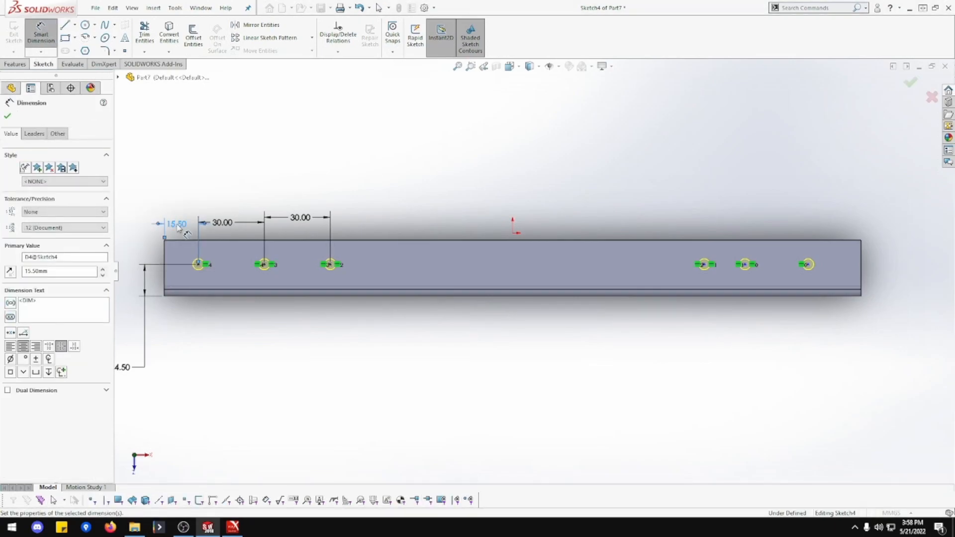
- Dimension the spacing between the two outermost holes near the flange's right end to 30 mm
click(810, 268)
click(746, 264)
click(787, 219)
text(30)
key(Return)
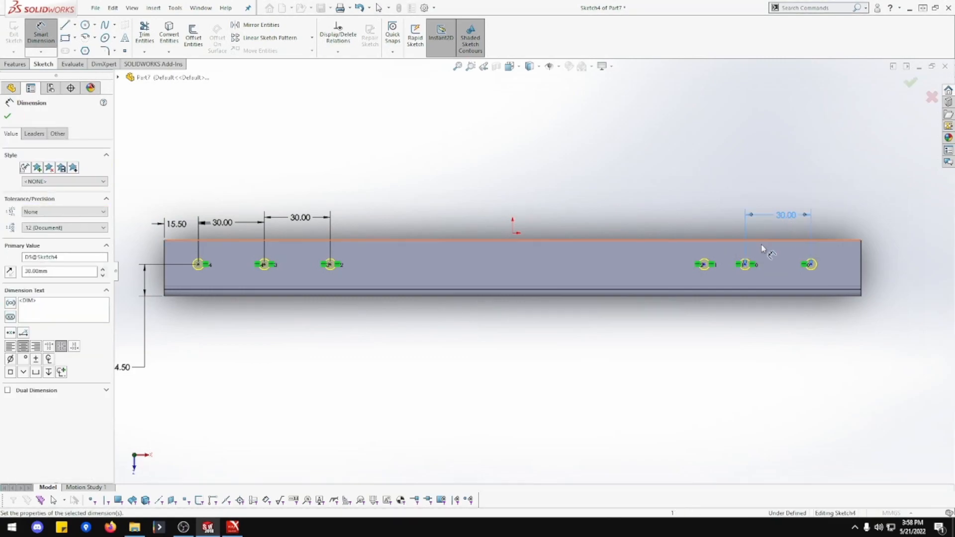
key(Escape)
drag(749, 269, 704, 264)
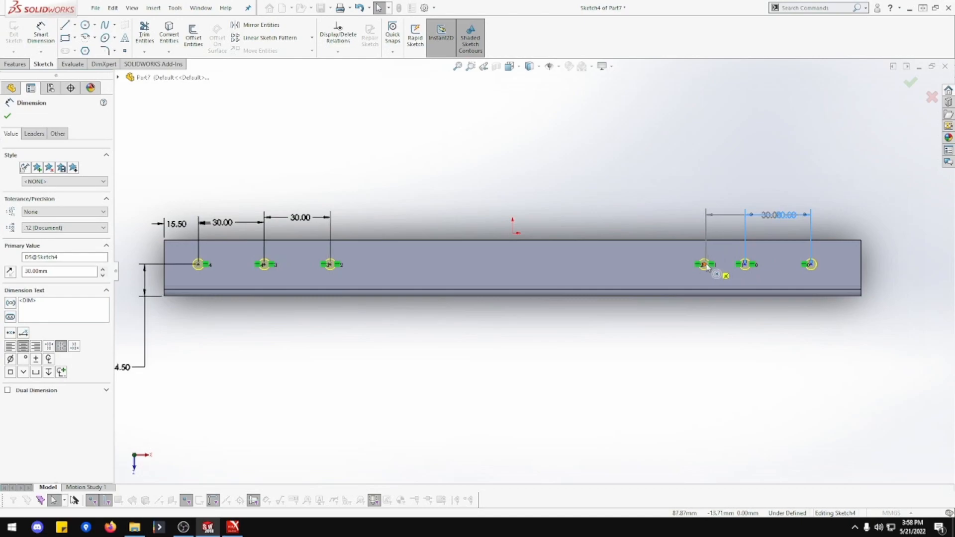
click(712, 229)
key(ctrl+z)
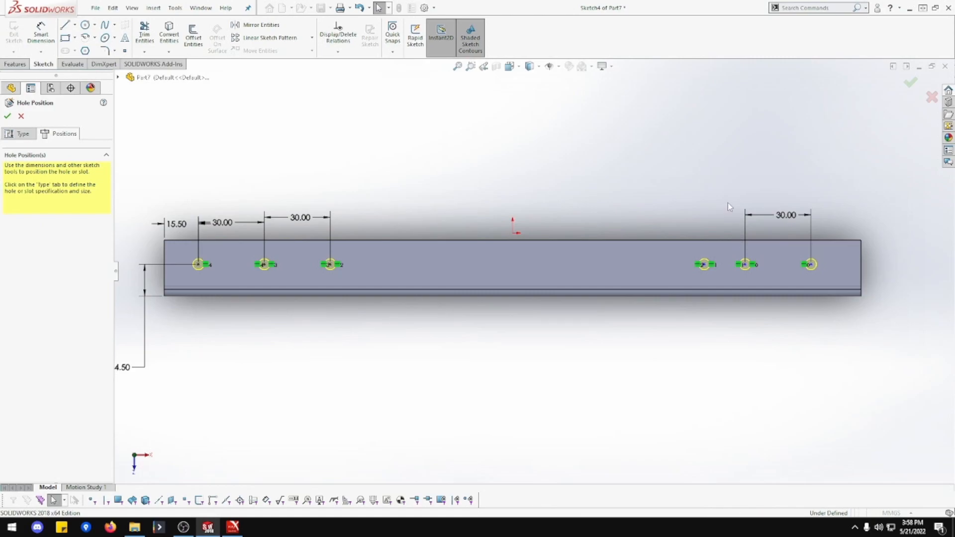
click(745, 265)
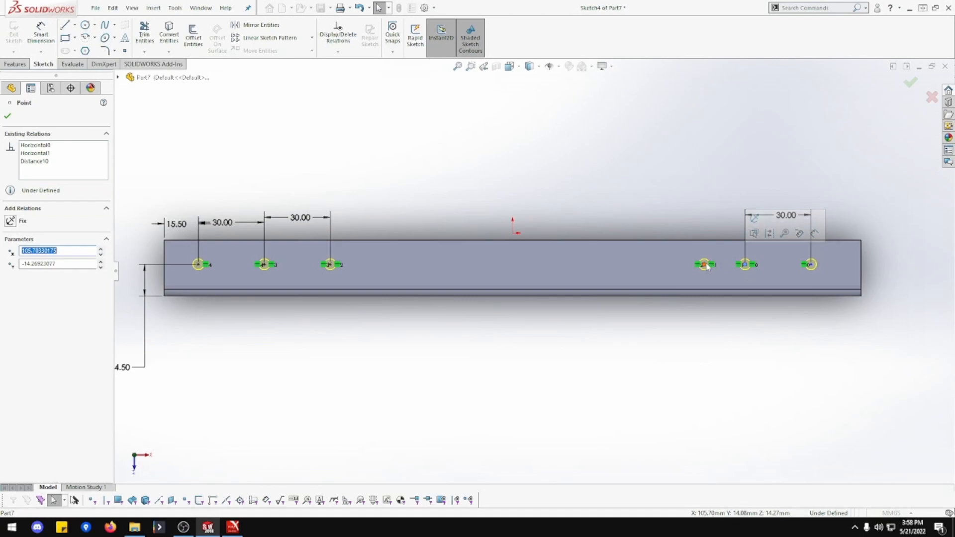
key(Escape)
- Dimension the spacing between the middle and innermost holes of the right-end group to 30 mm
key(d)
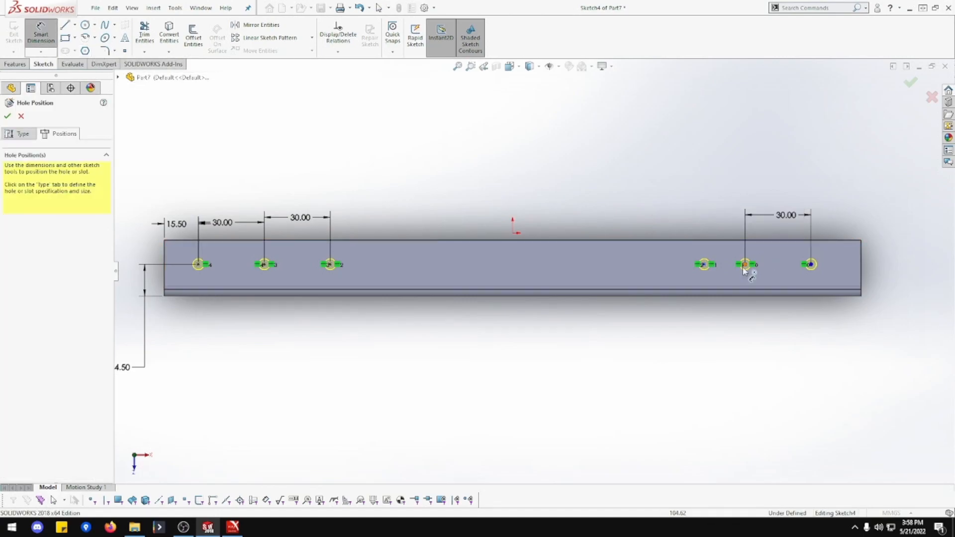
click(704, 265)
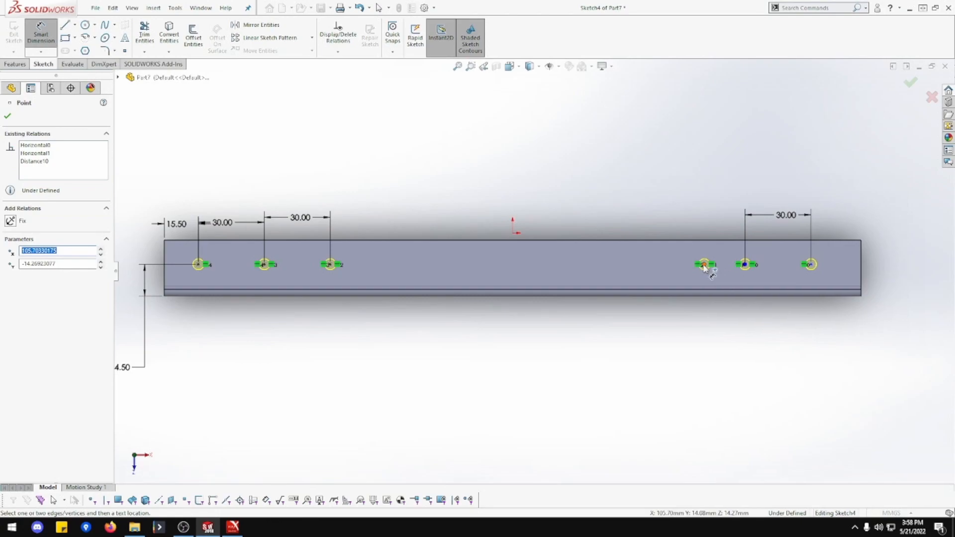
click(725, 219)
text(30)
key(Return)
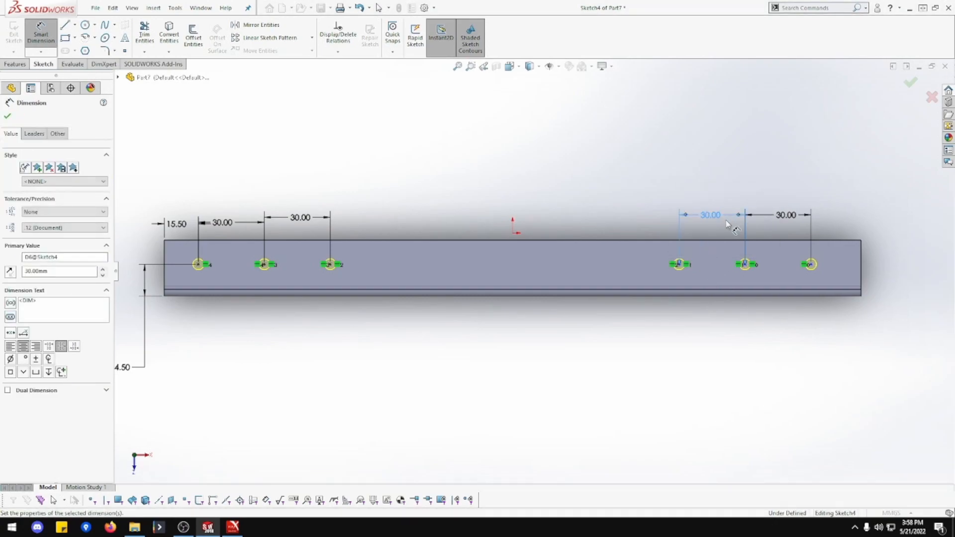
- Dimension the rightmost hole 15.5 mm from the flange's right end edge
click(811, 264)
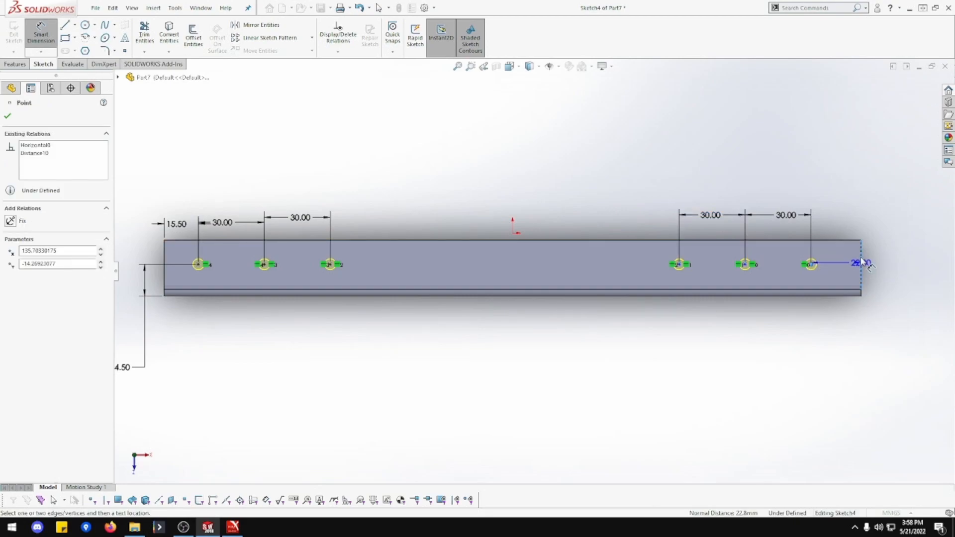
click(843, 219)
text(15.5)
key(Return)
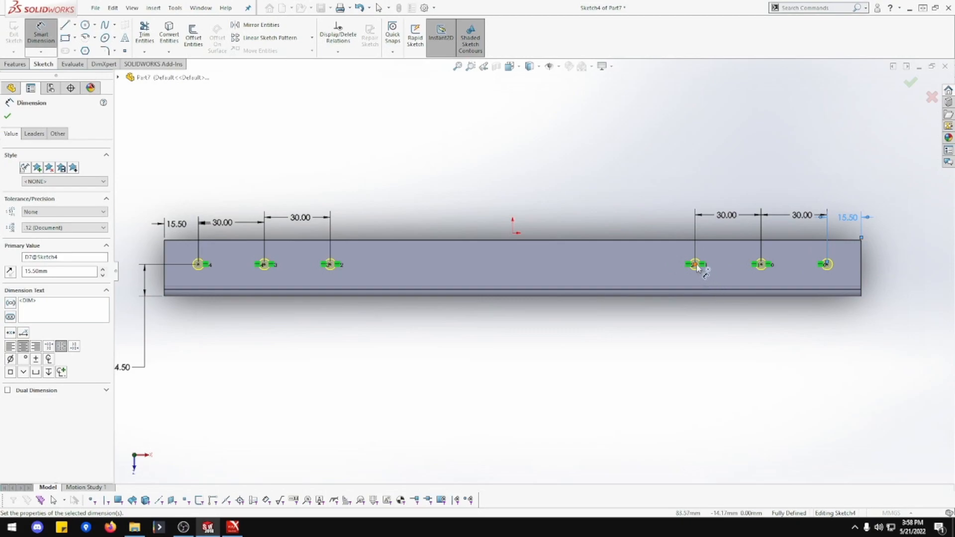
- Check the distance between the two innermost holes without adding a dimension, and leave the dimension tool
click(696, 266)
click(330, 264)
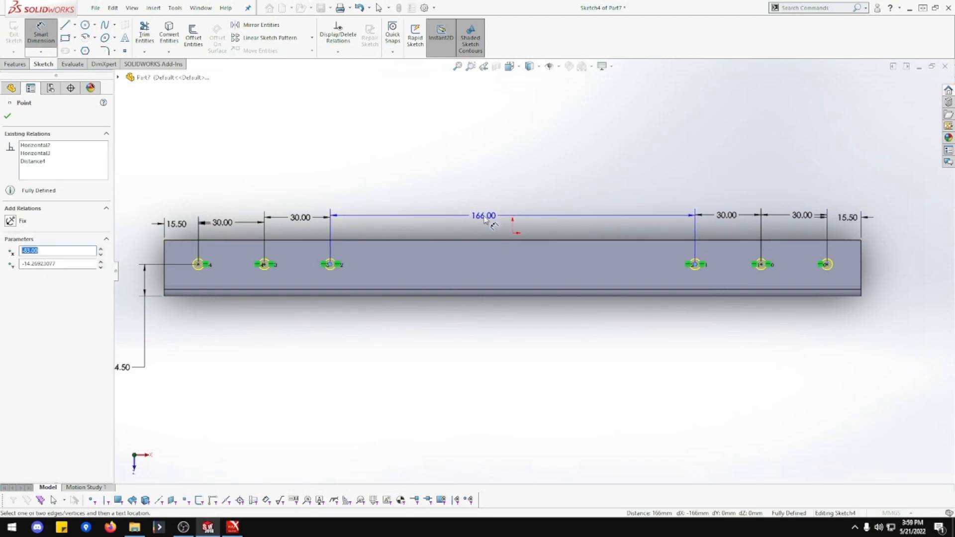
key(Escape)
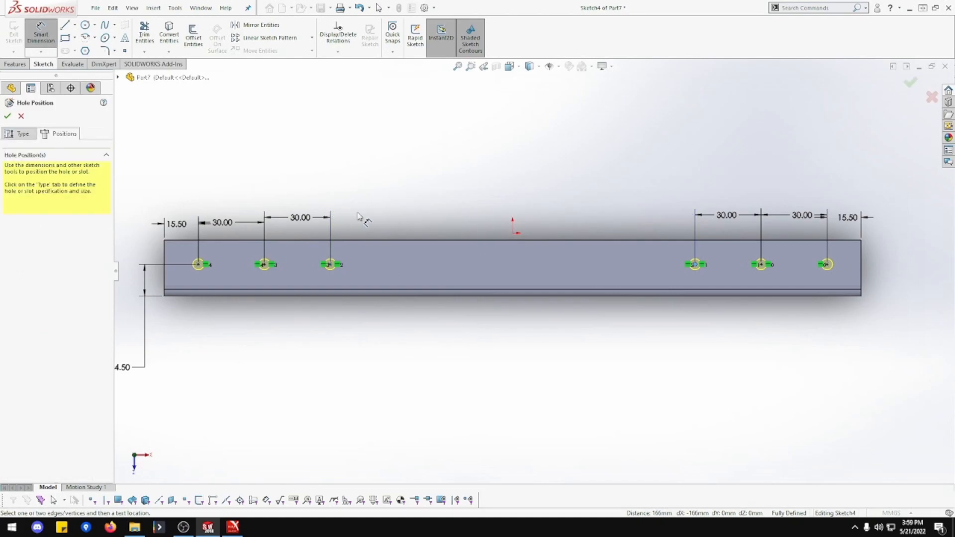
click(866, 227)
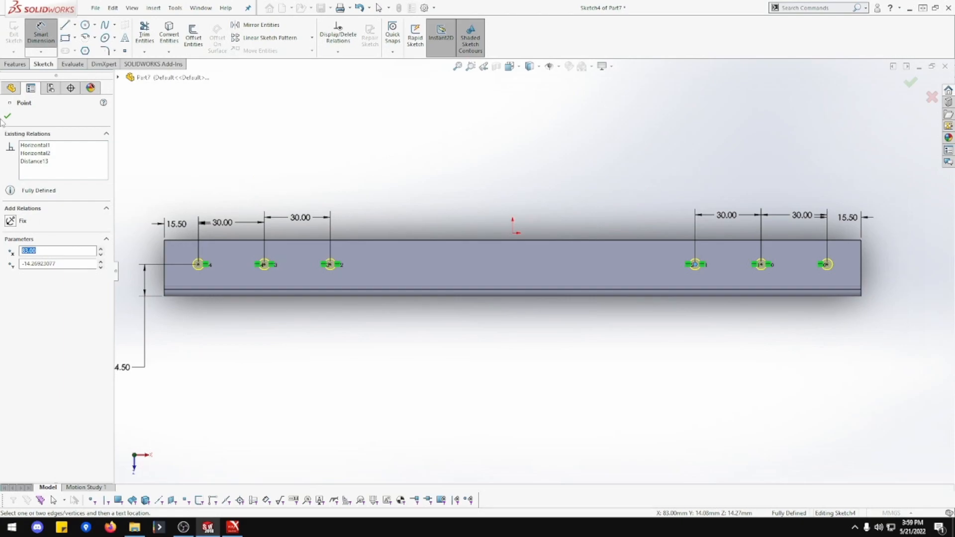
right_click(261, 161)
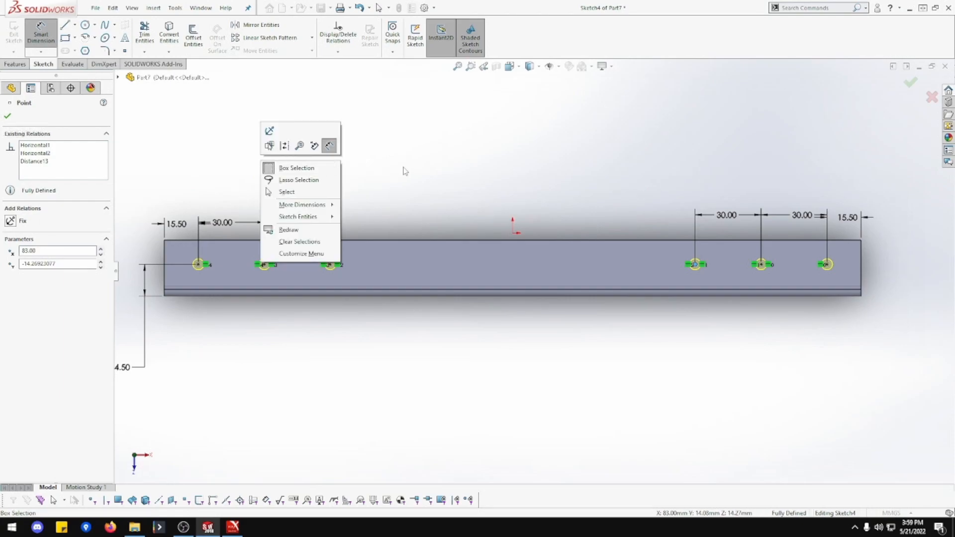
key(Escape)
key(Escape)
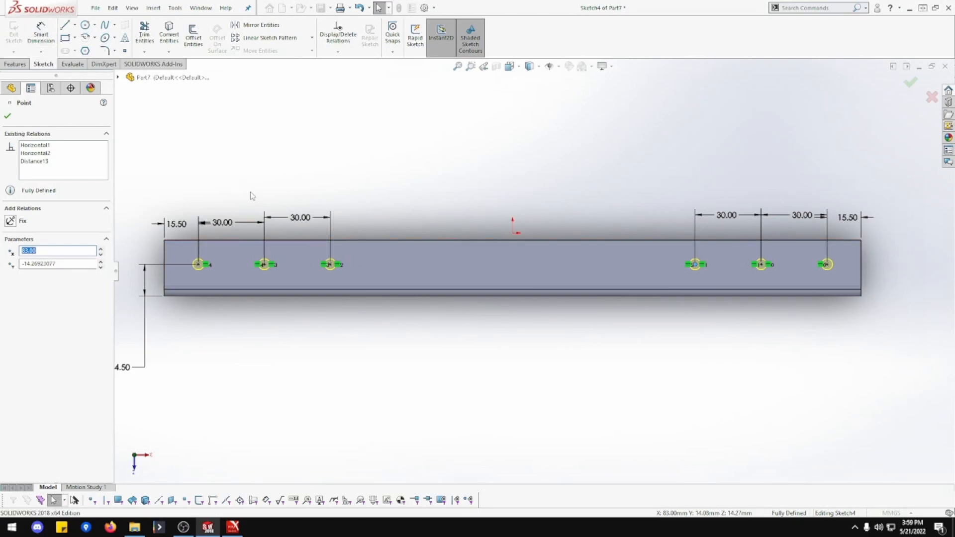
- Apply the edited hole positions to rebuild the six Ø5.0 holes, and view the channel at an angle
click(7, 117)
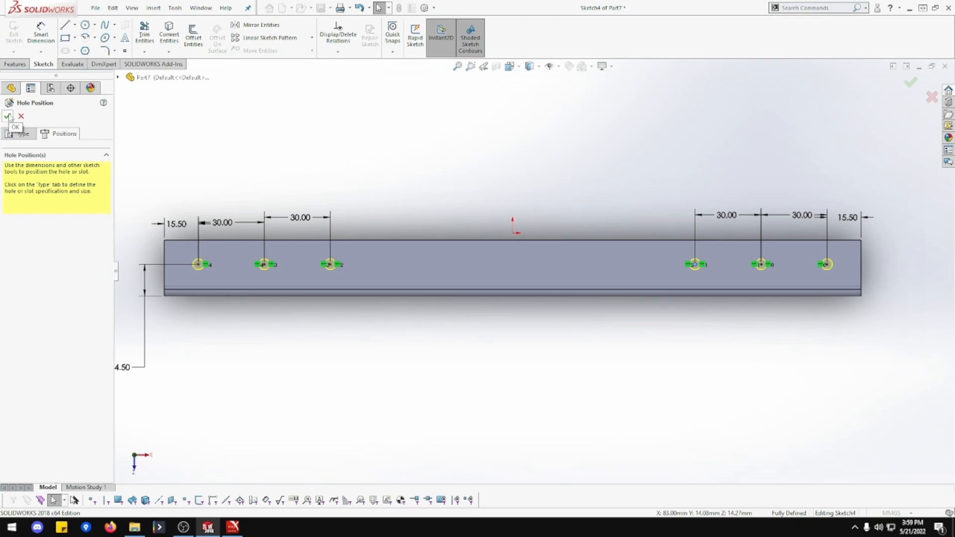
click(8, 116)
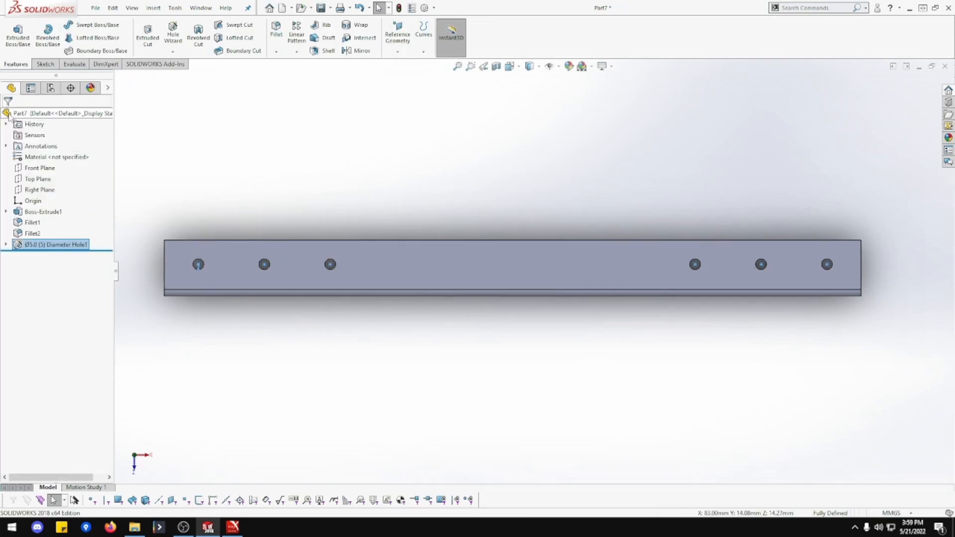
middle_drag(365, 219, 330, 298)
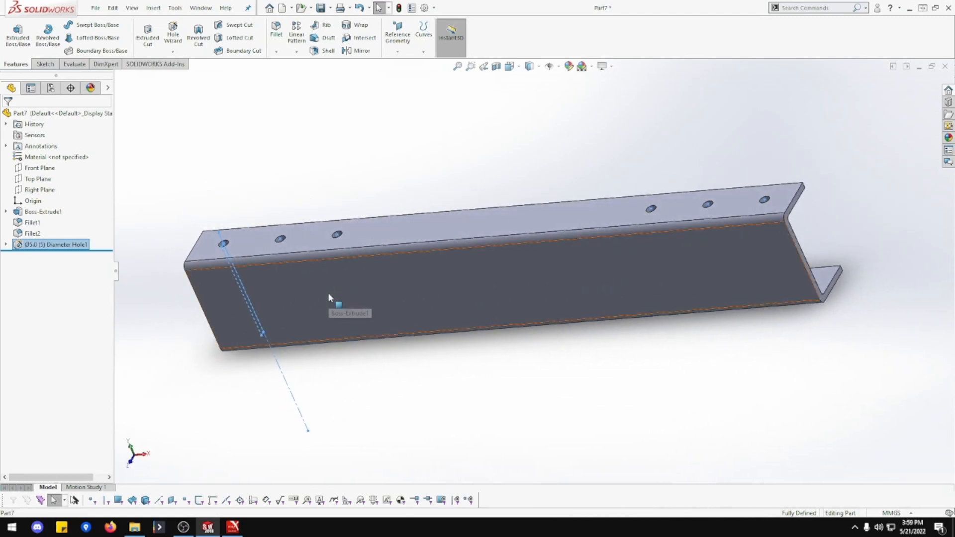